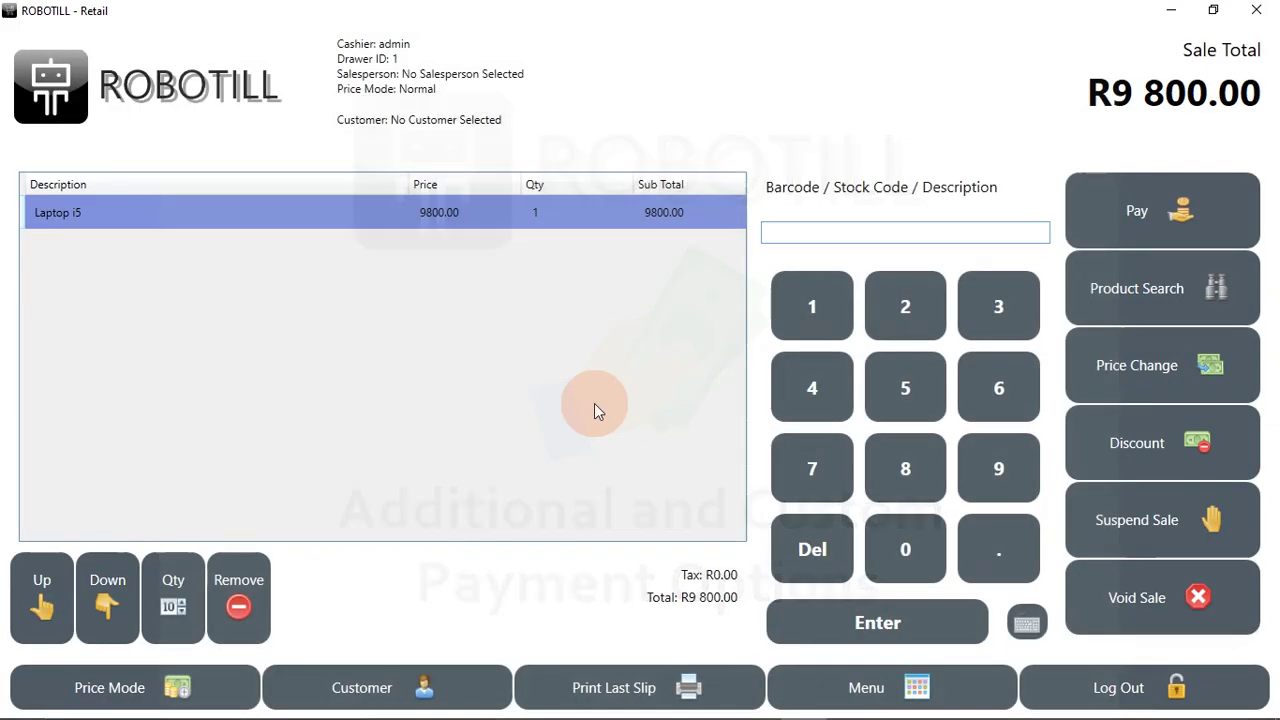
Step: Back out of the Laptop i5 payment and delete 'Check' from the Payment Options description
left_click(1119, 226)
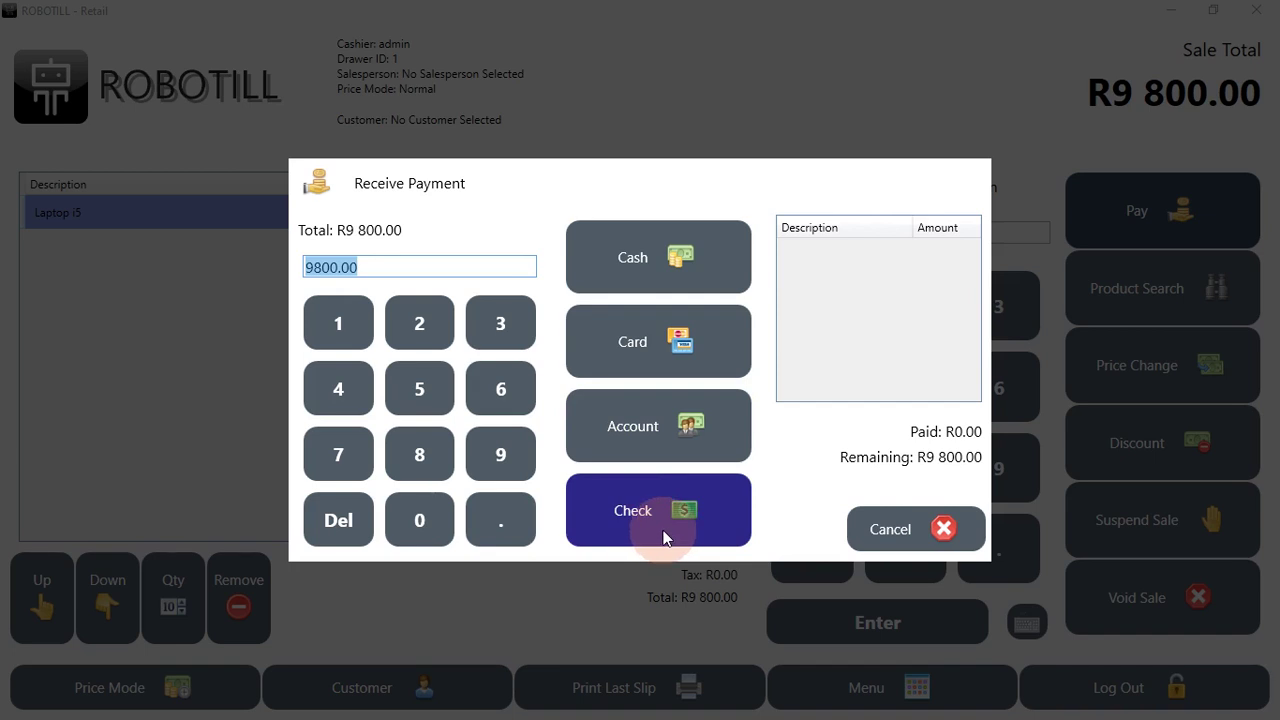
left_click(932, 540)
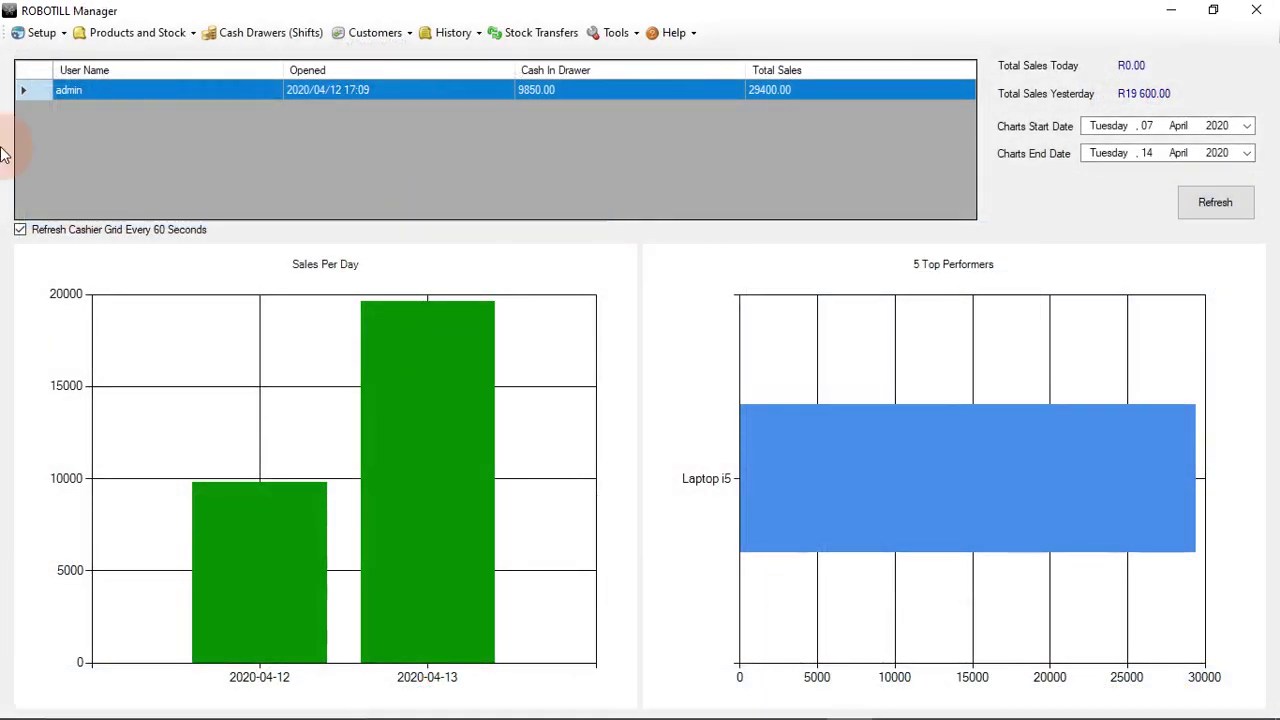
left_click(40, 32)
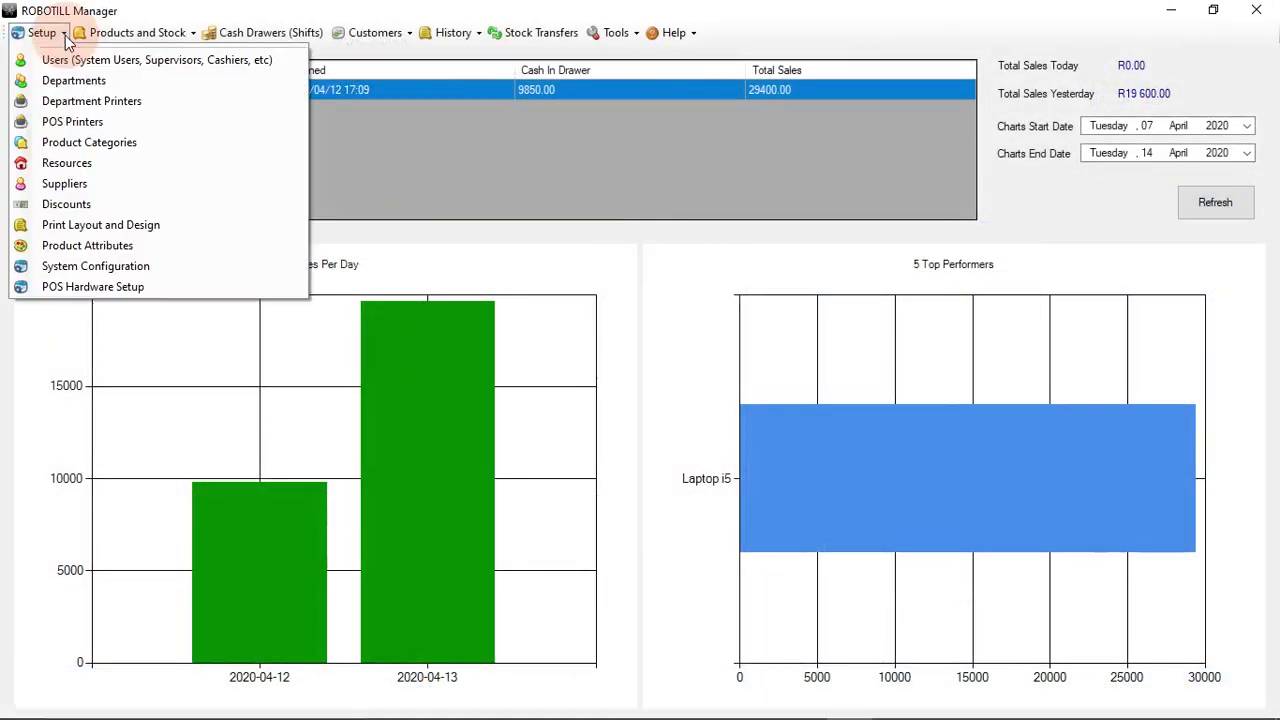
left_click(92, 266)
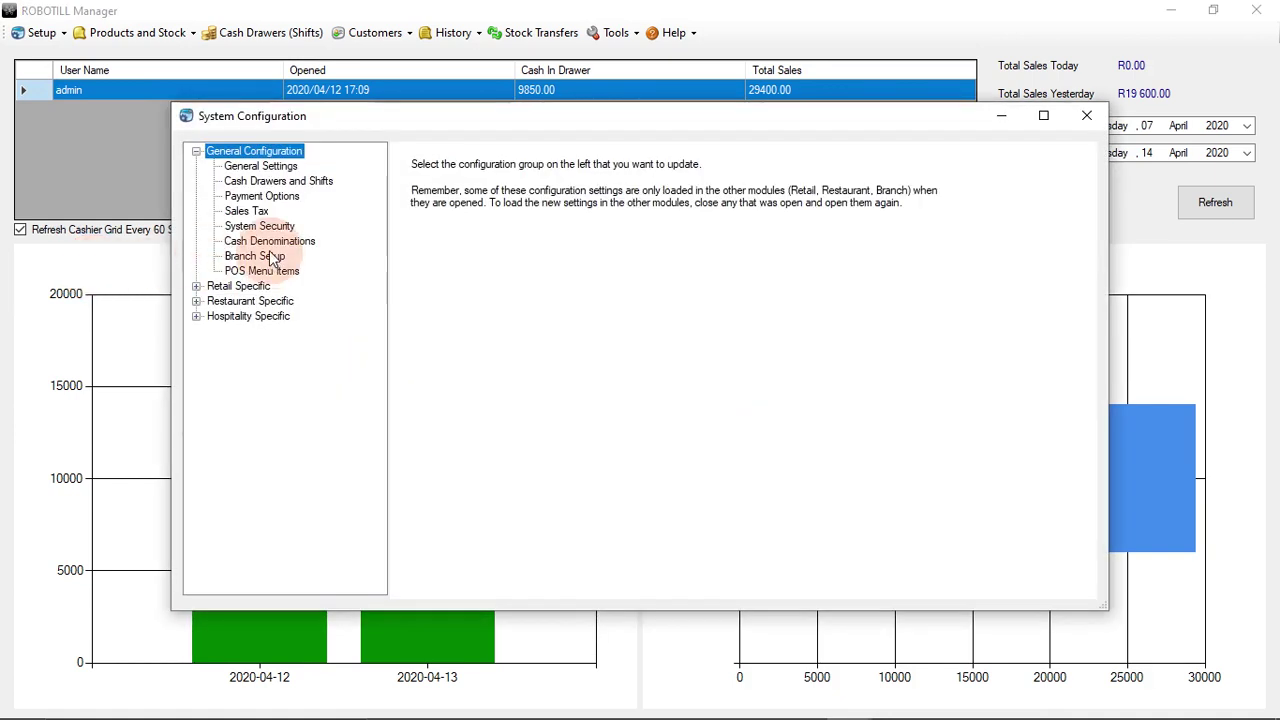
left_click(258, 198)
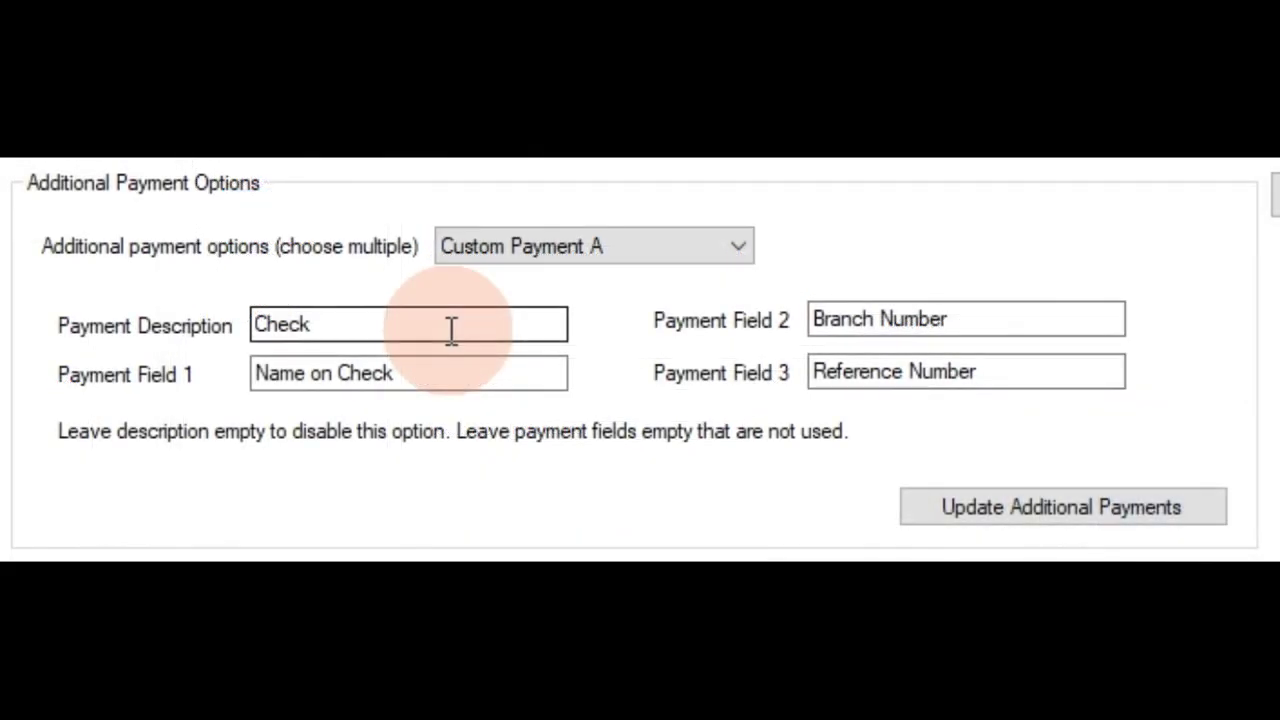
left_click(452, 330)
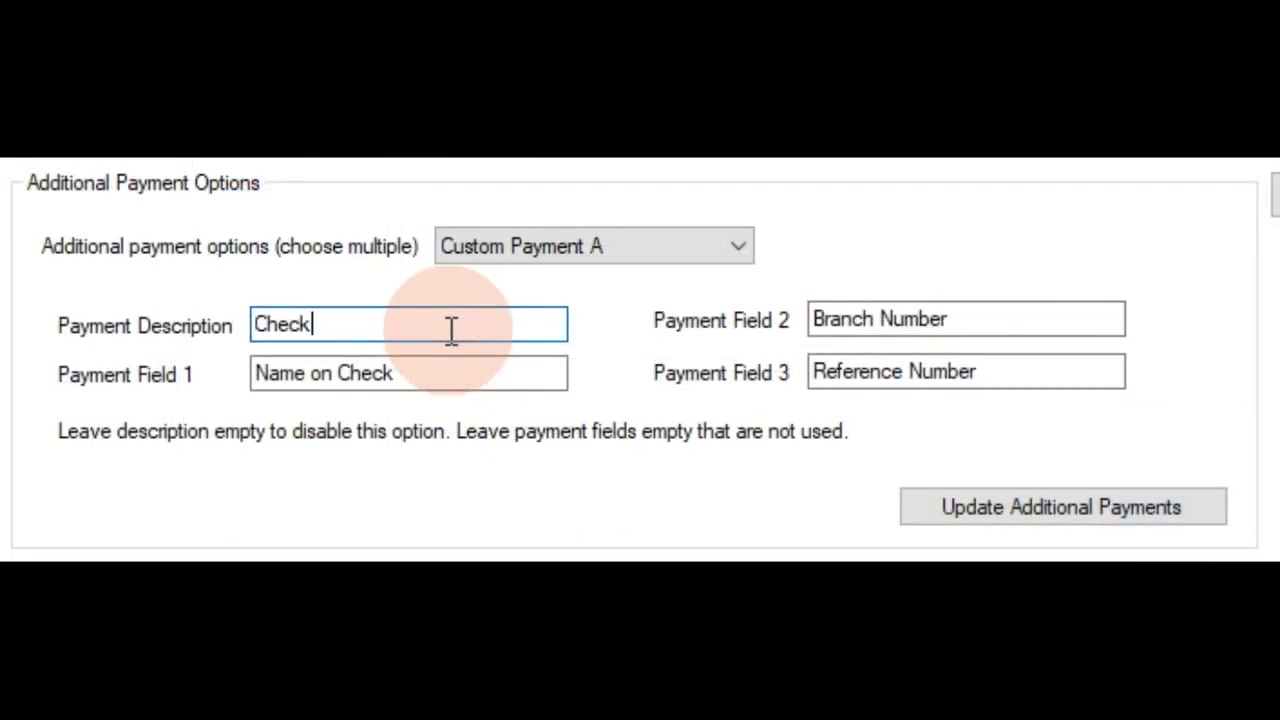
key("BackSpace")
key("BackSpace")
key("BackSpace")
key("BackSpace")
key("BackSpace")
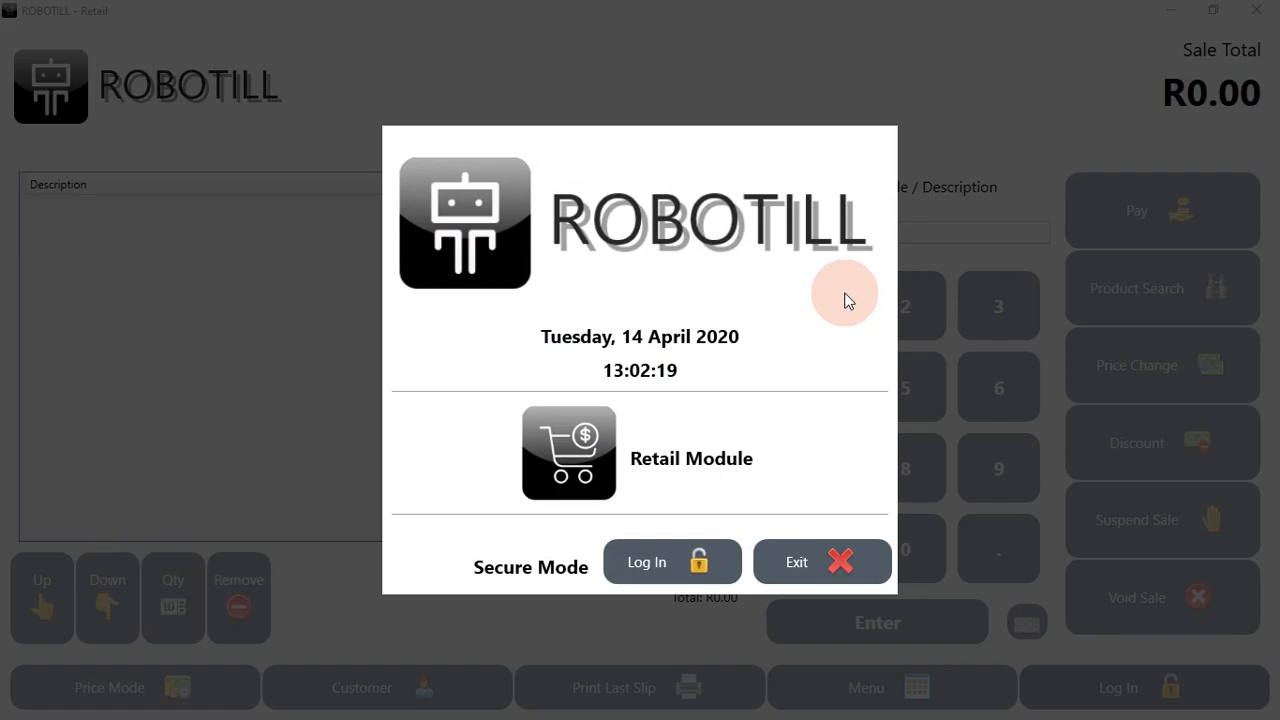
Step: Log in to ROBOTILL Retail with the PIN
left_click(668, 555)
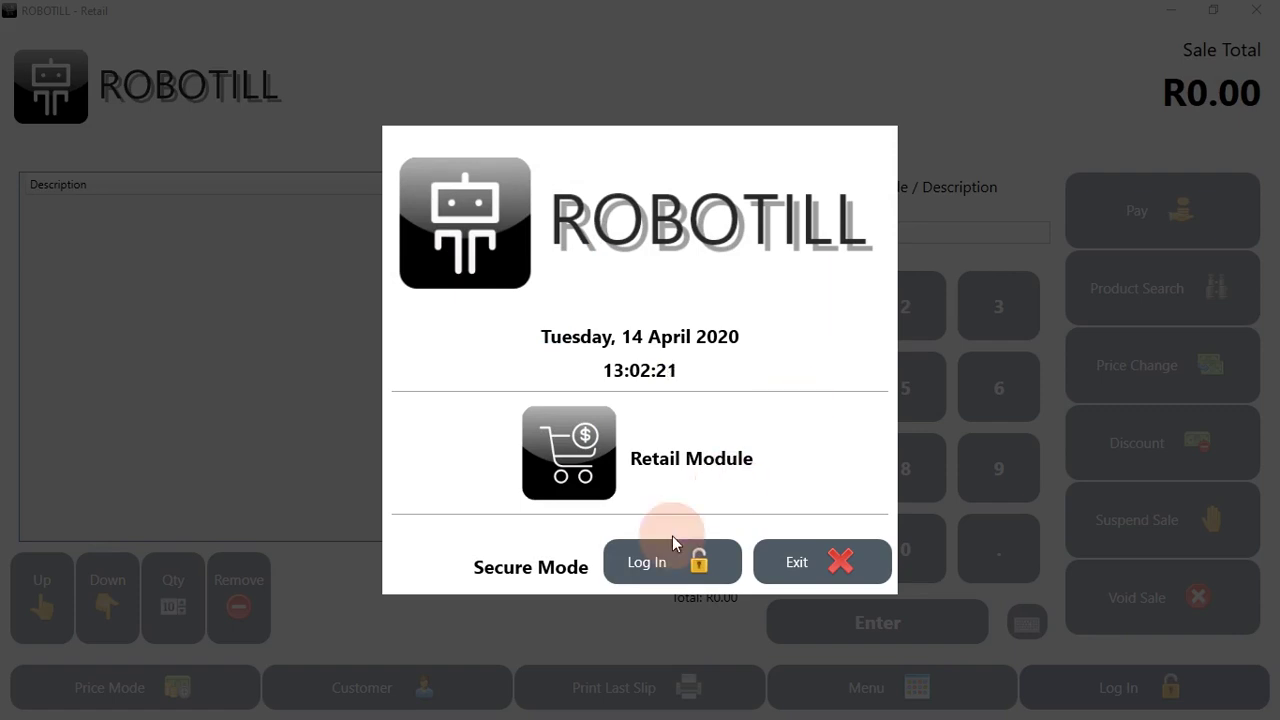
left_click(522, 295)
left_click(614, 305)
left_click(606, 336)
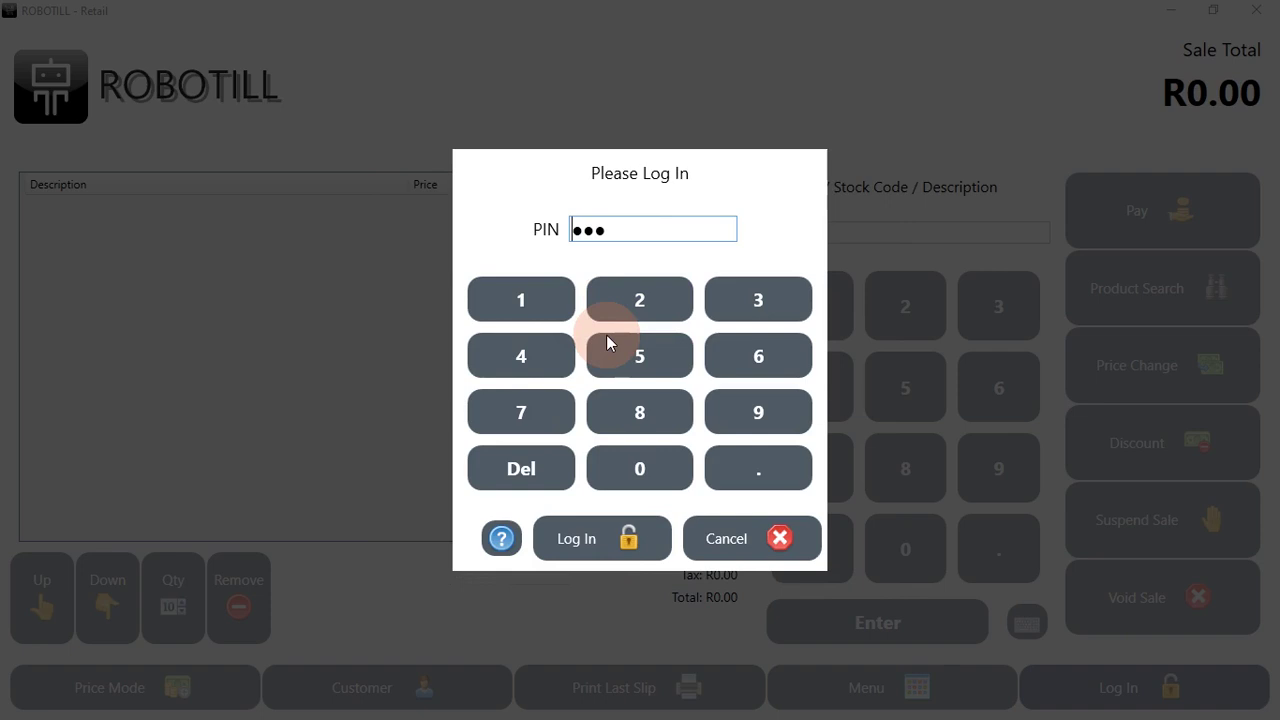
left_click(606, 340)
left_click(628, 360)
left_click(607, 515)
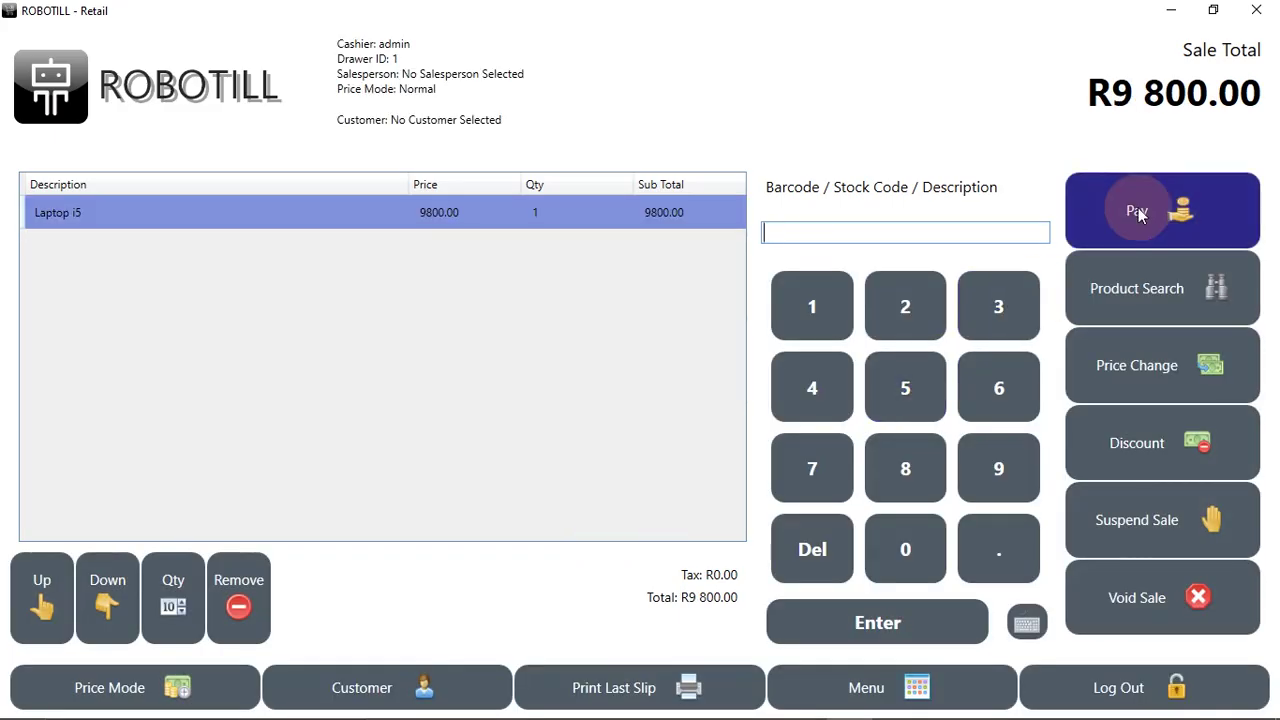
Step: Pay the Laptop i5 sale with R10 000 cash, giving R200.00 change
left_click(1138, 212)
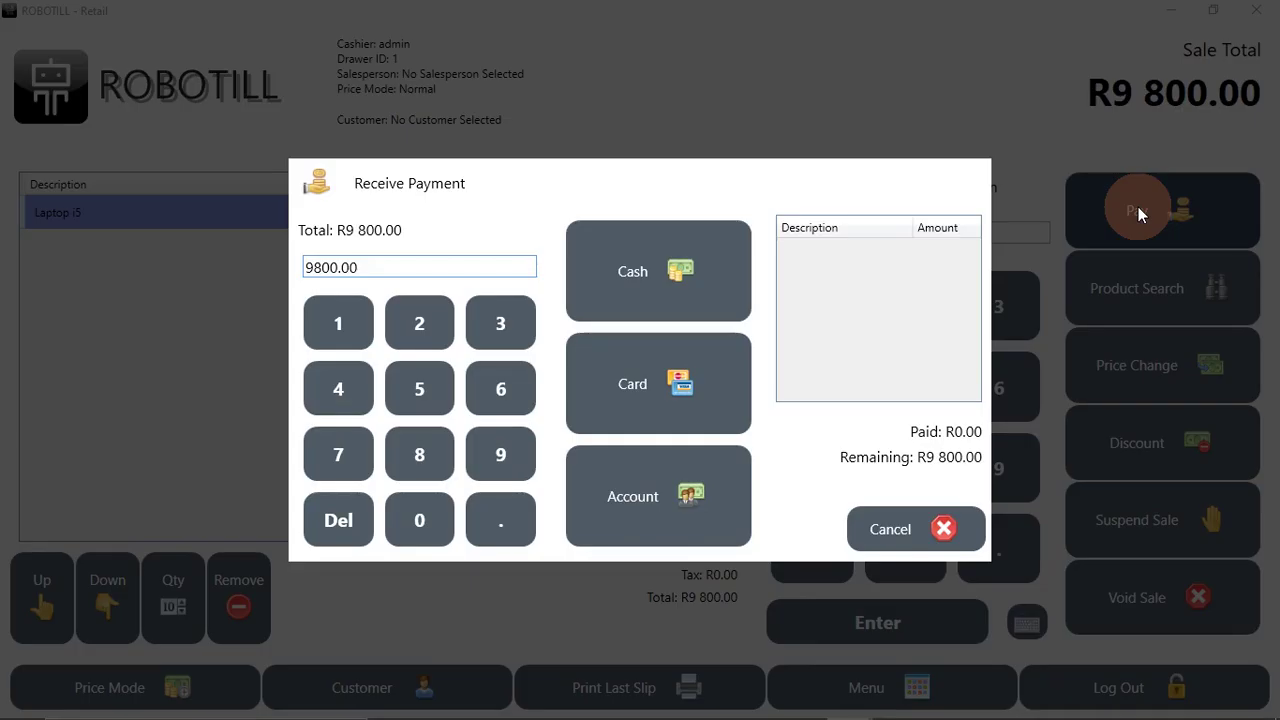
left_click(653, 380)
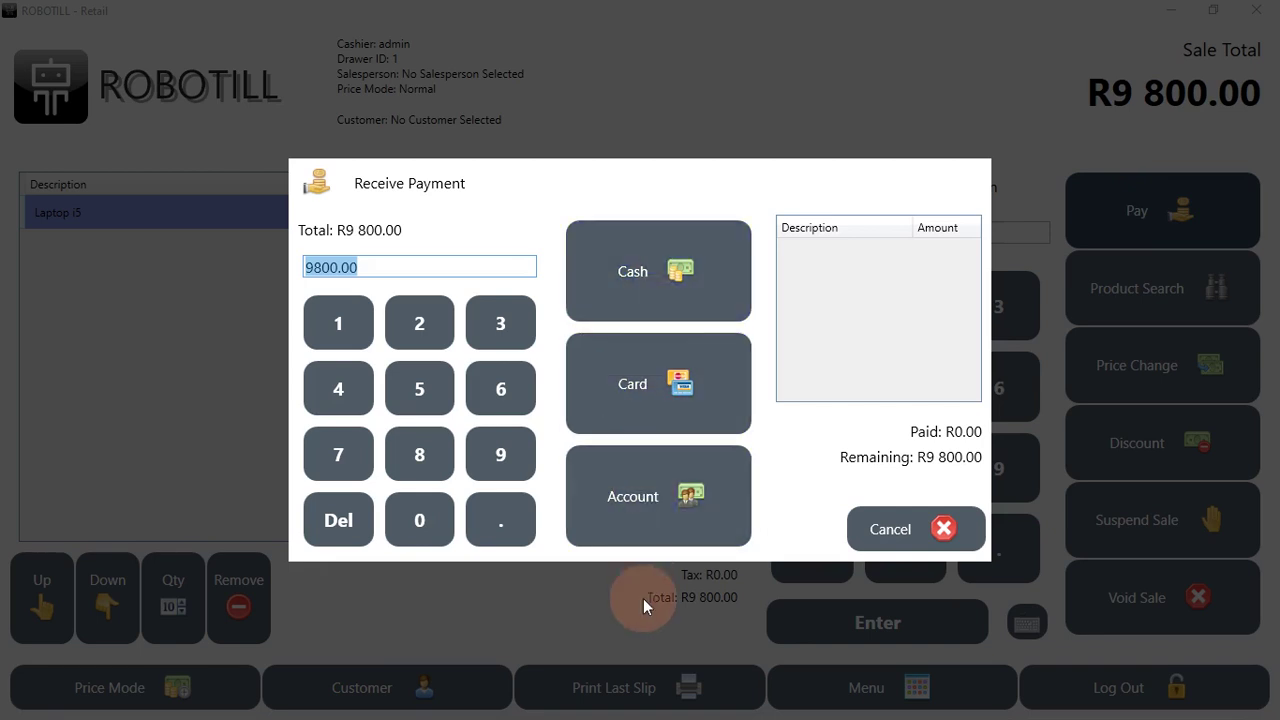
left_click(365, 336)
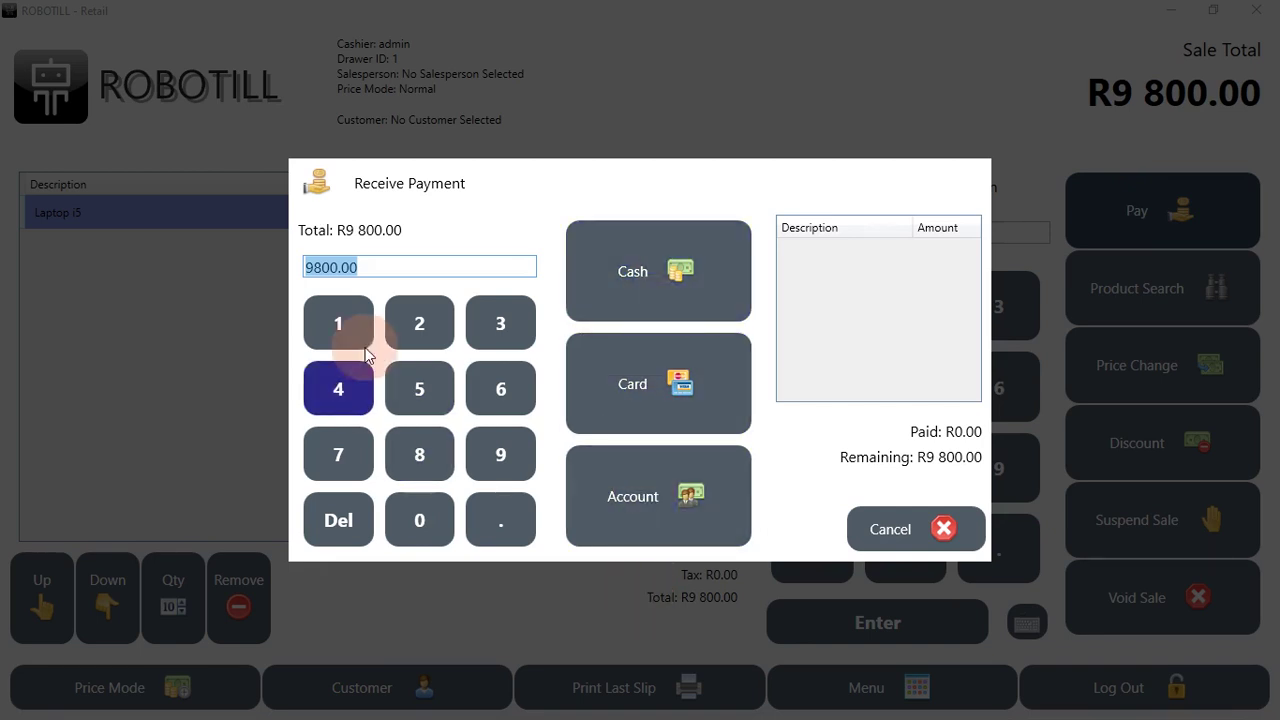
left_click(403, 509)
left_click(408, 509)
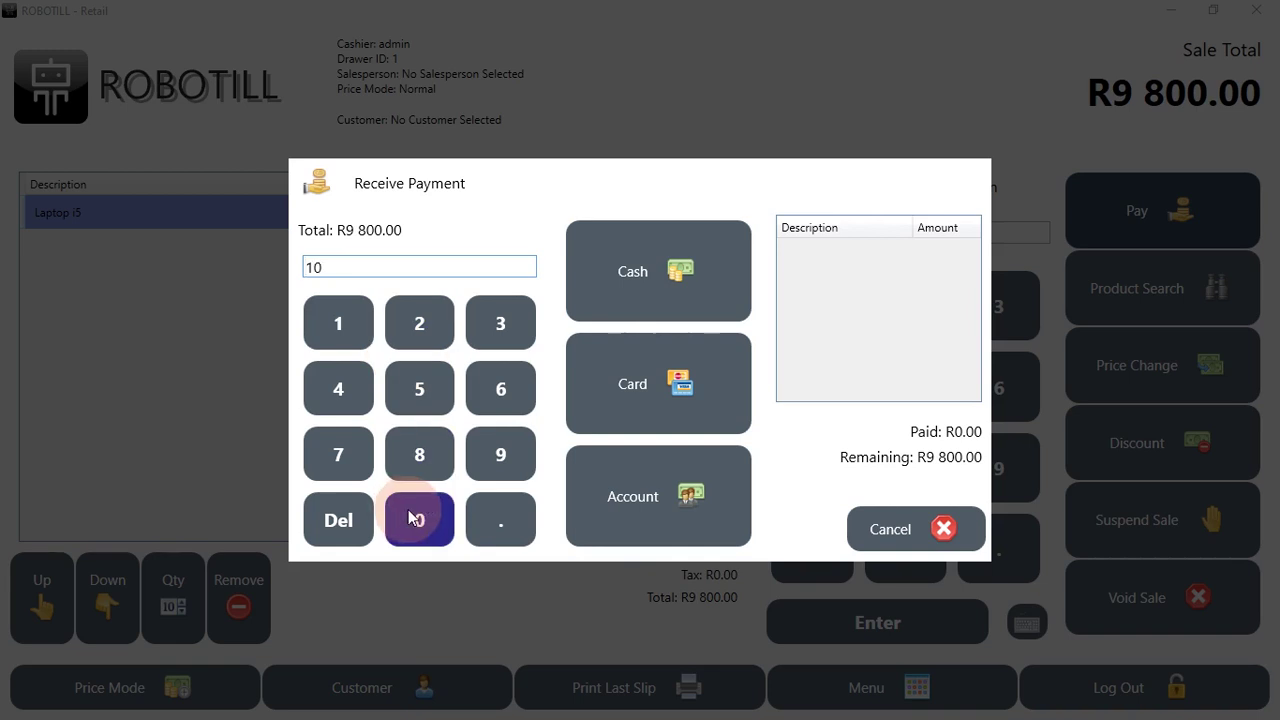
left_click(408, 509)
left_click(408, 509)
left_click(613, 318)
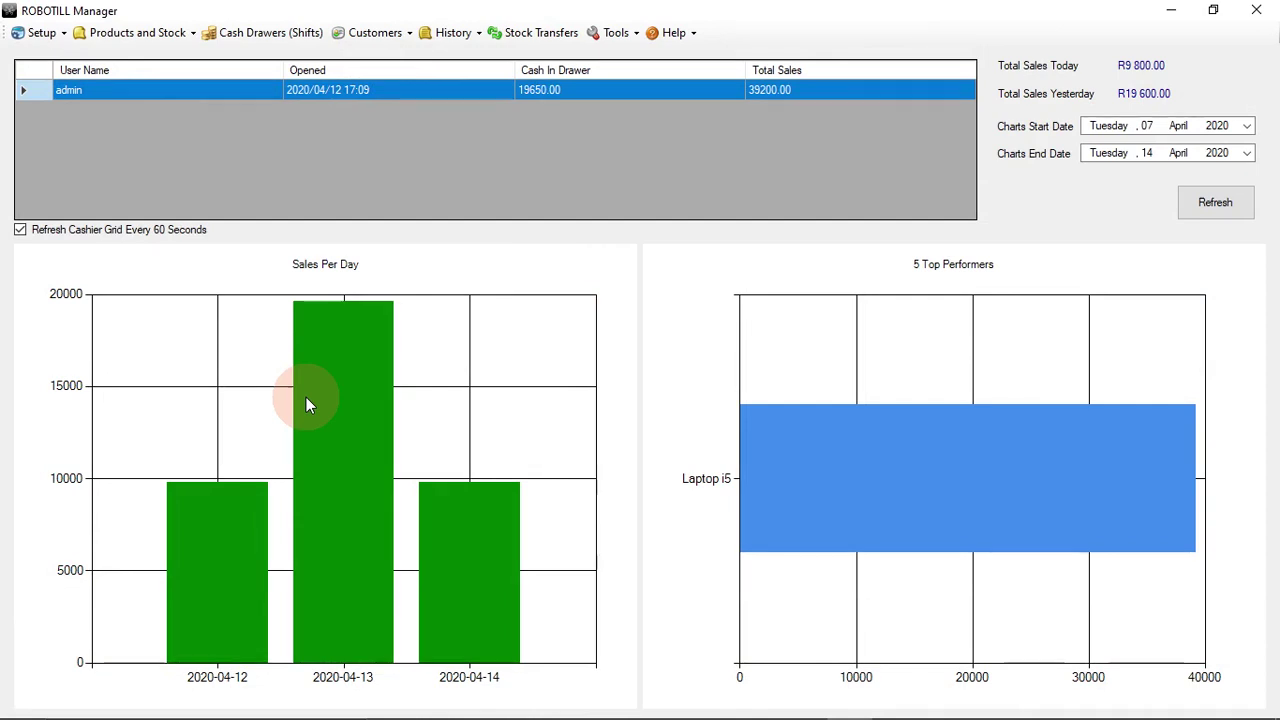
Step: Select Custom Payment A in the System Configuration Payment Options
left_click(36, 32)
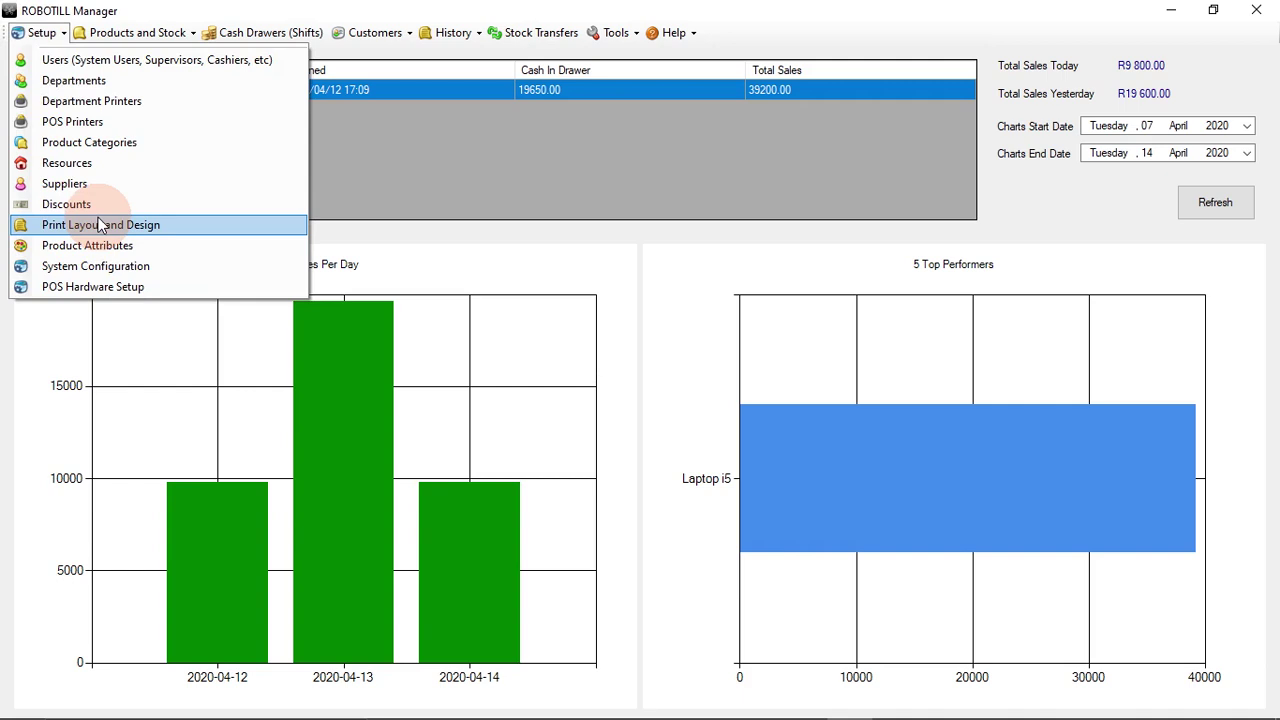
left_click(90, 266)
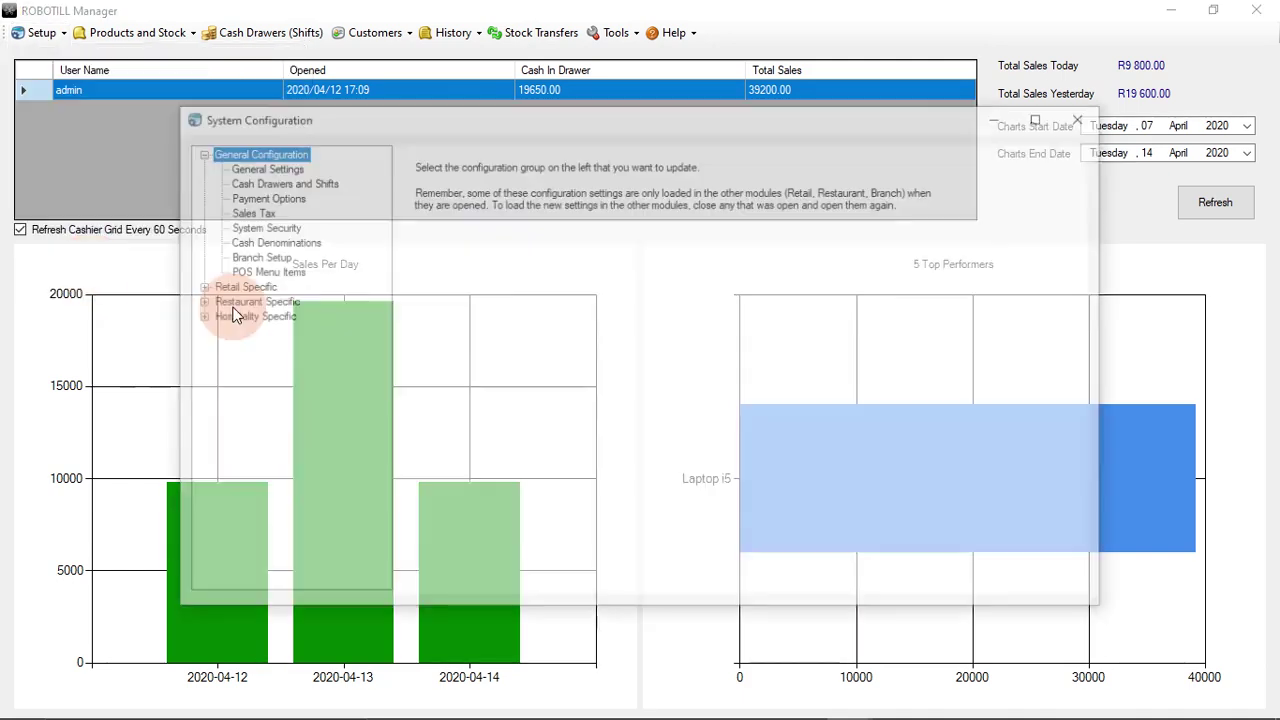
left_click(254, 197)
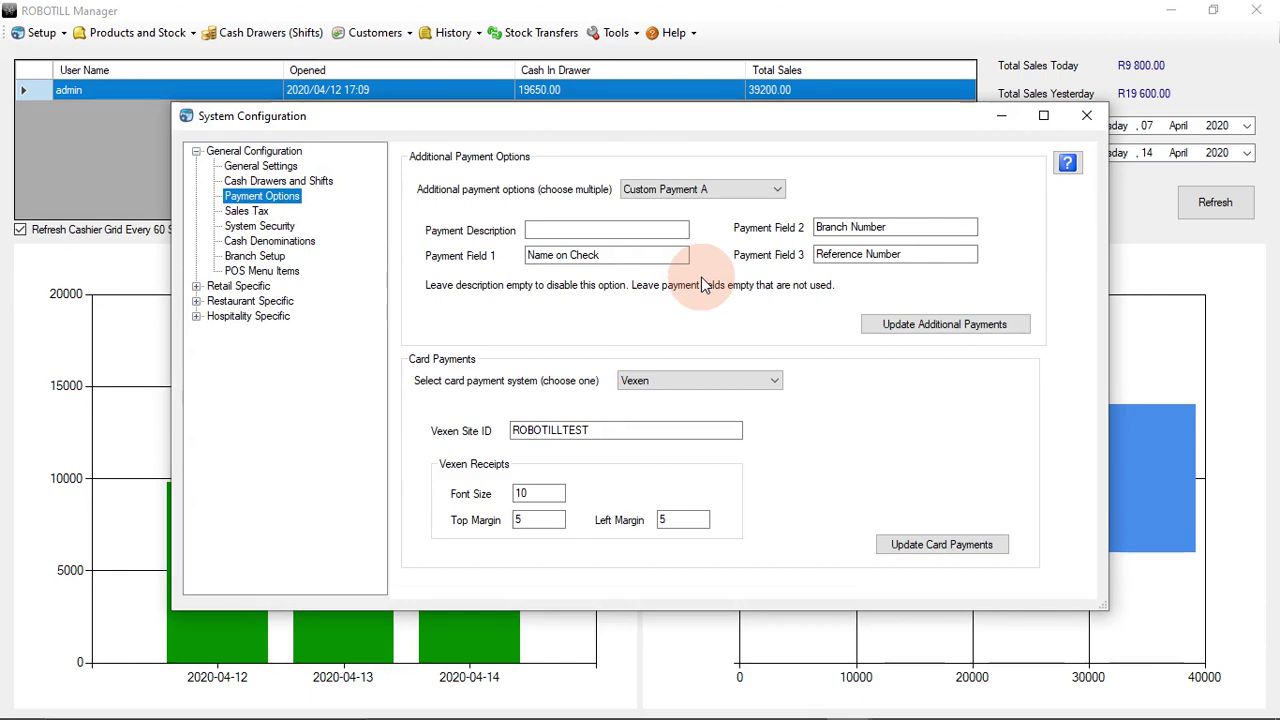
left_click(730, 188)
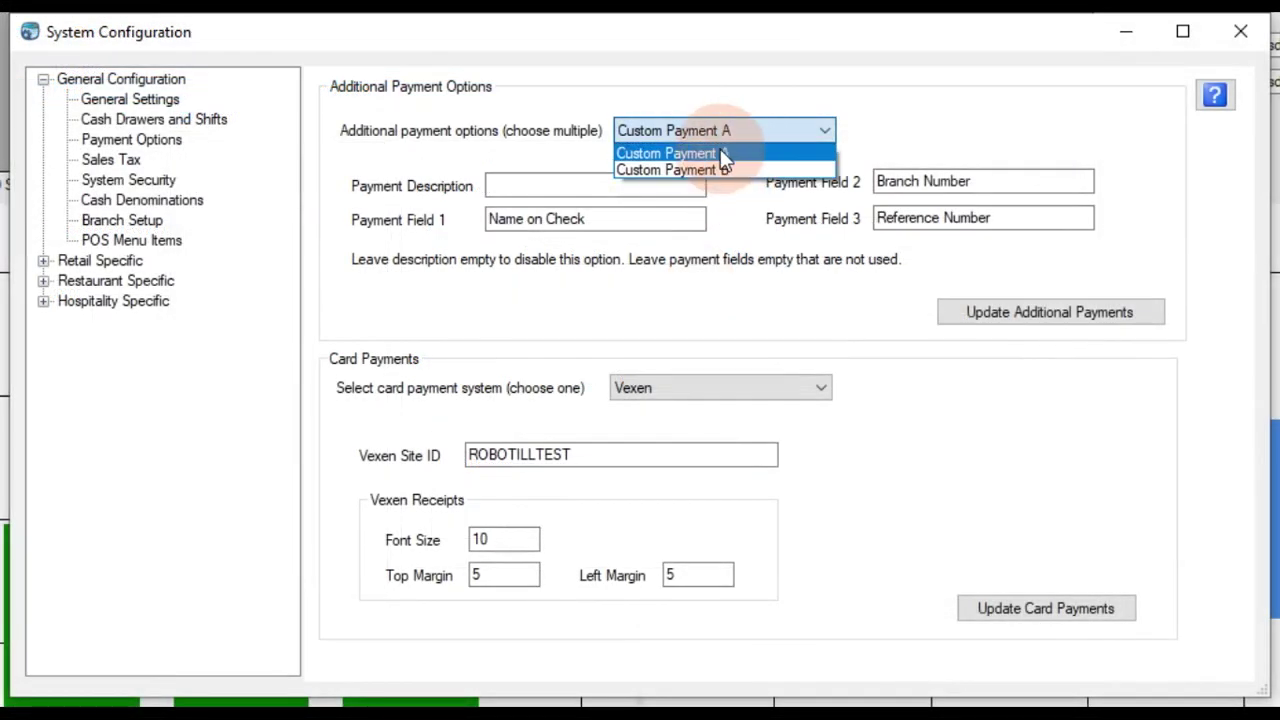
left_click(740, 153)
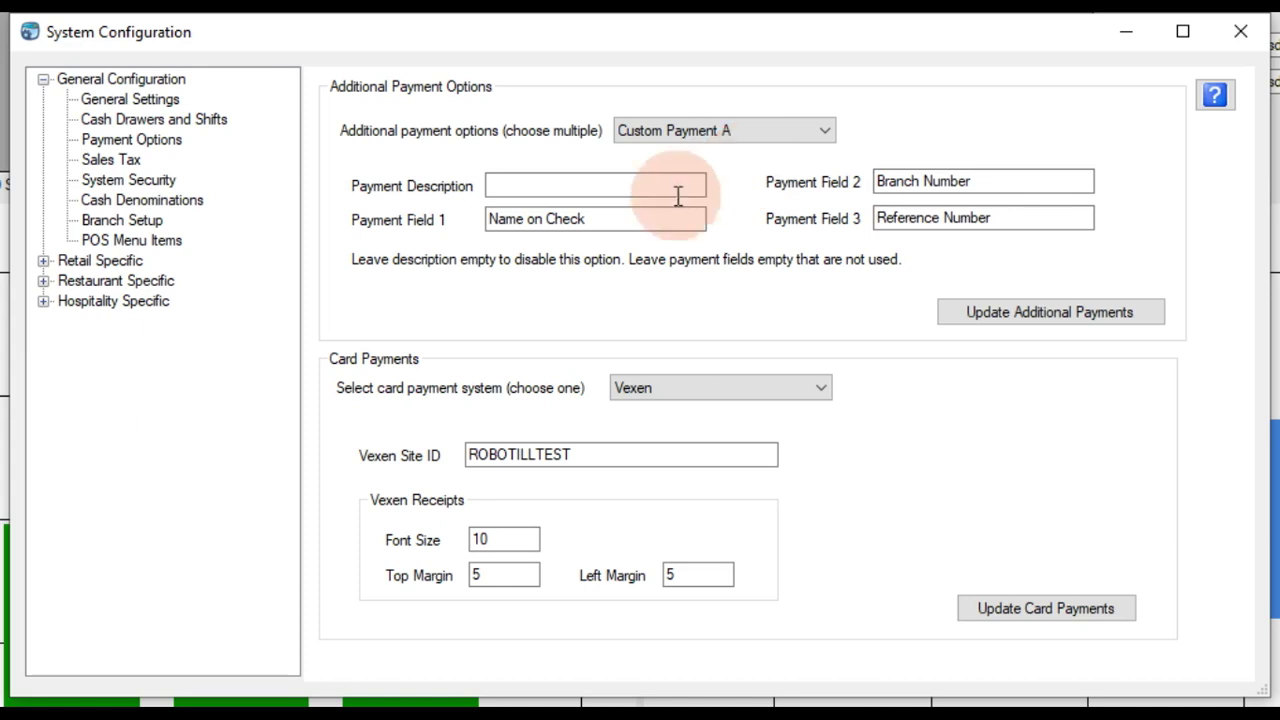
Step: Describe it as Paypal with Email and Reference fields, clearing the third field
left_click(580, 185)
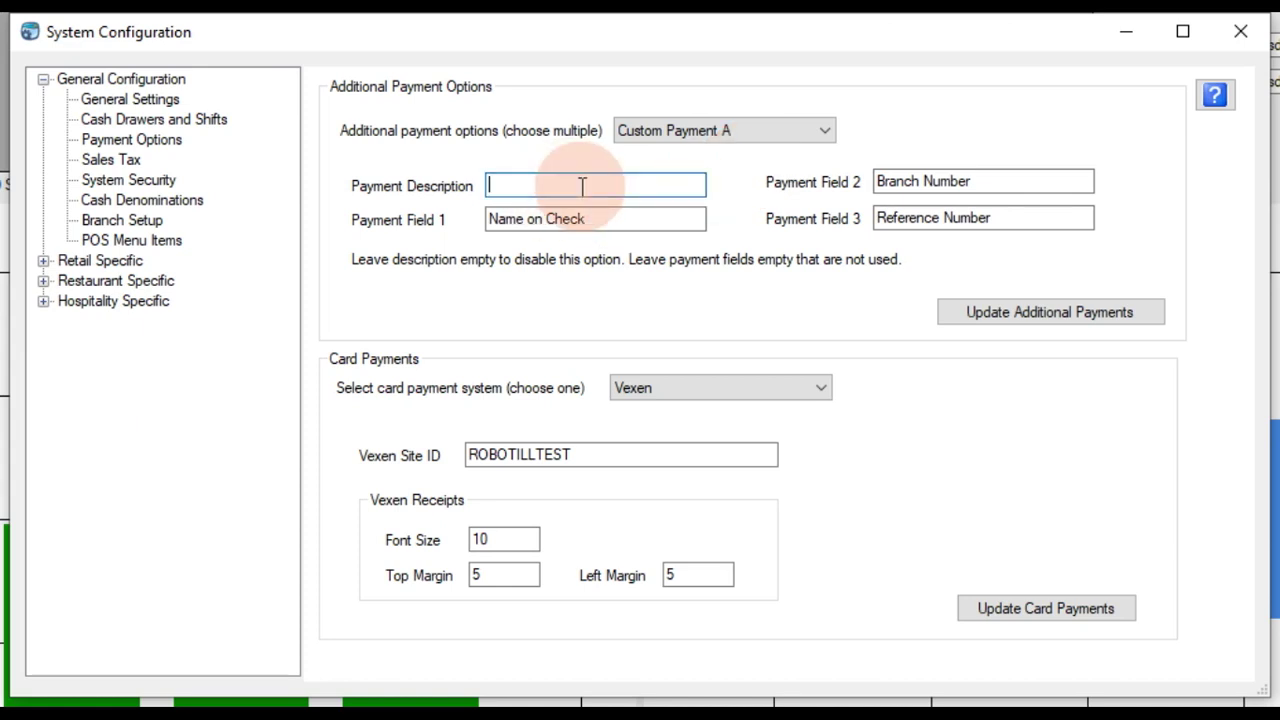
type("Paypal")
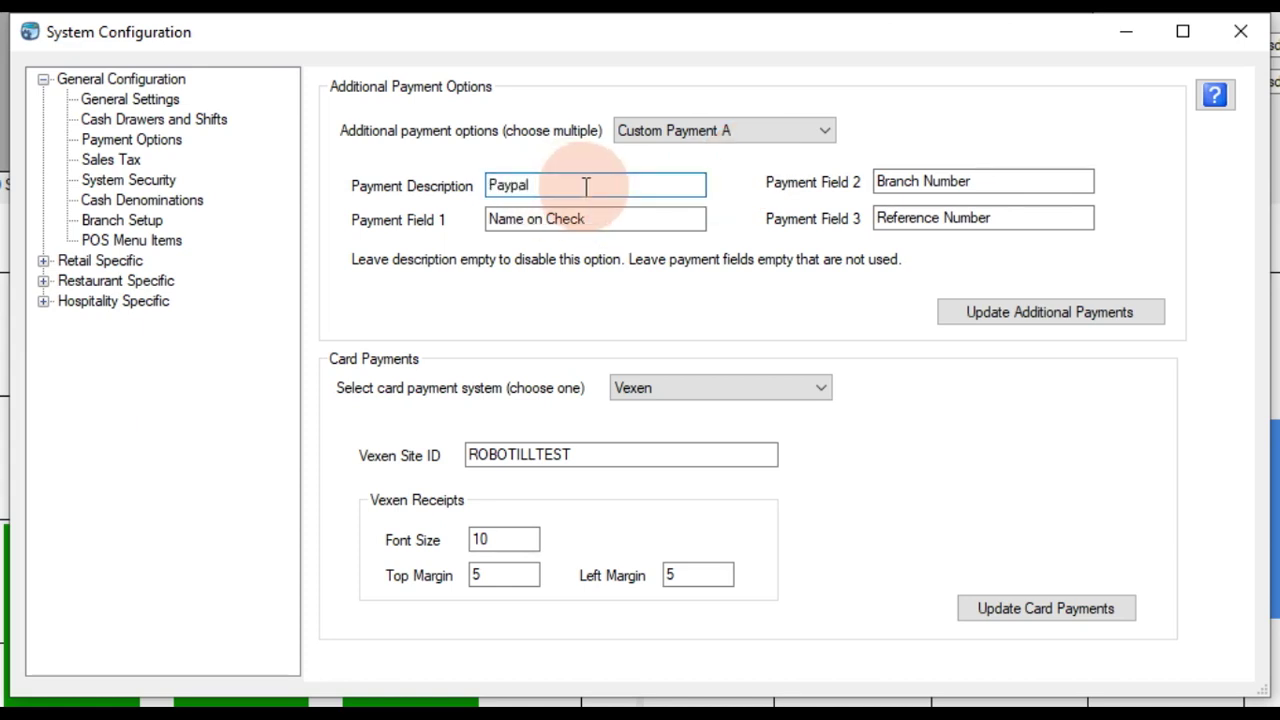
left_click_drag(612, 222, 468, 230)
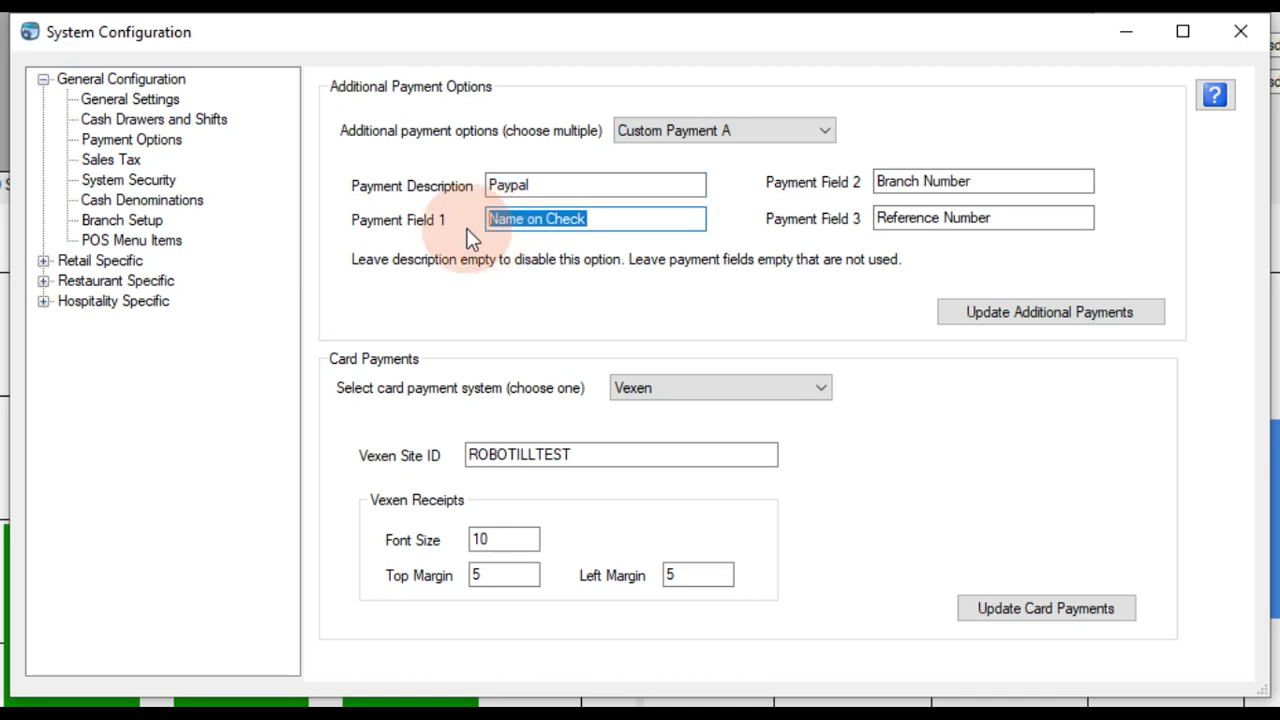
type("Email")
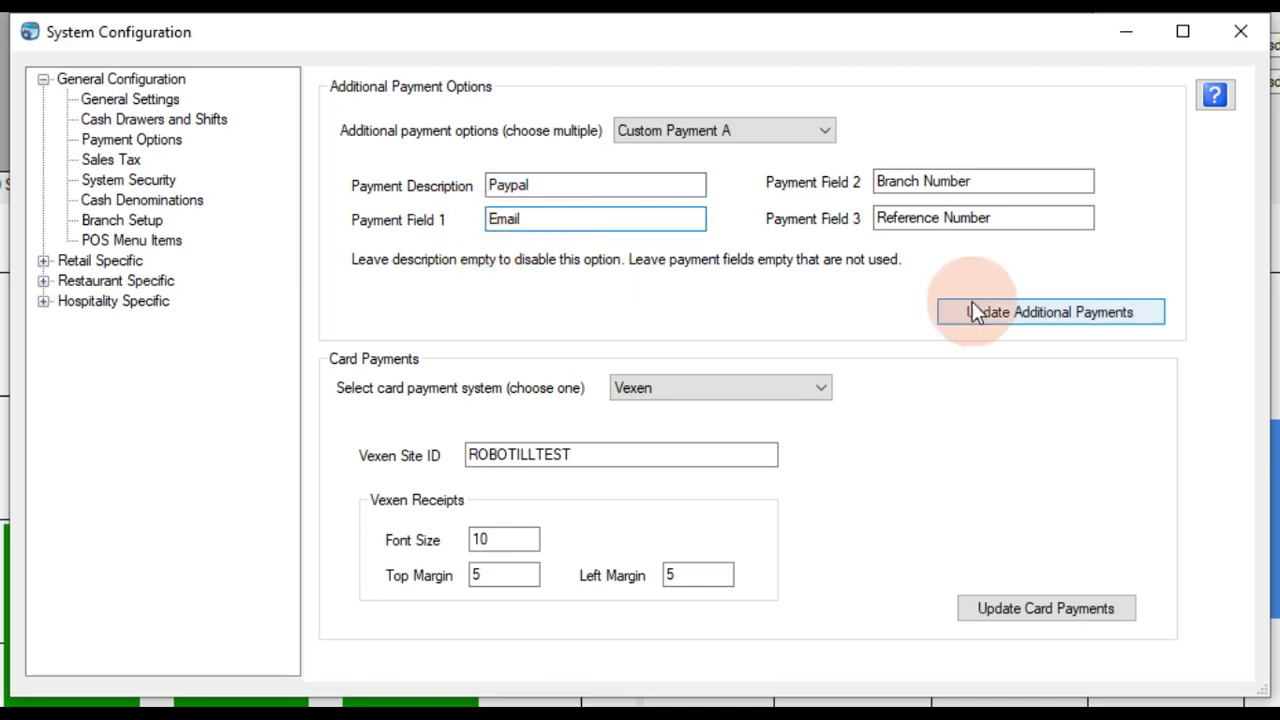
left_click_drag(1003, 181, 868, 185)
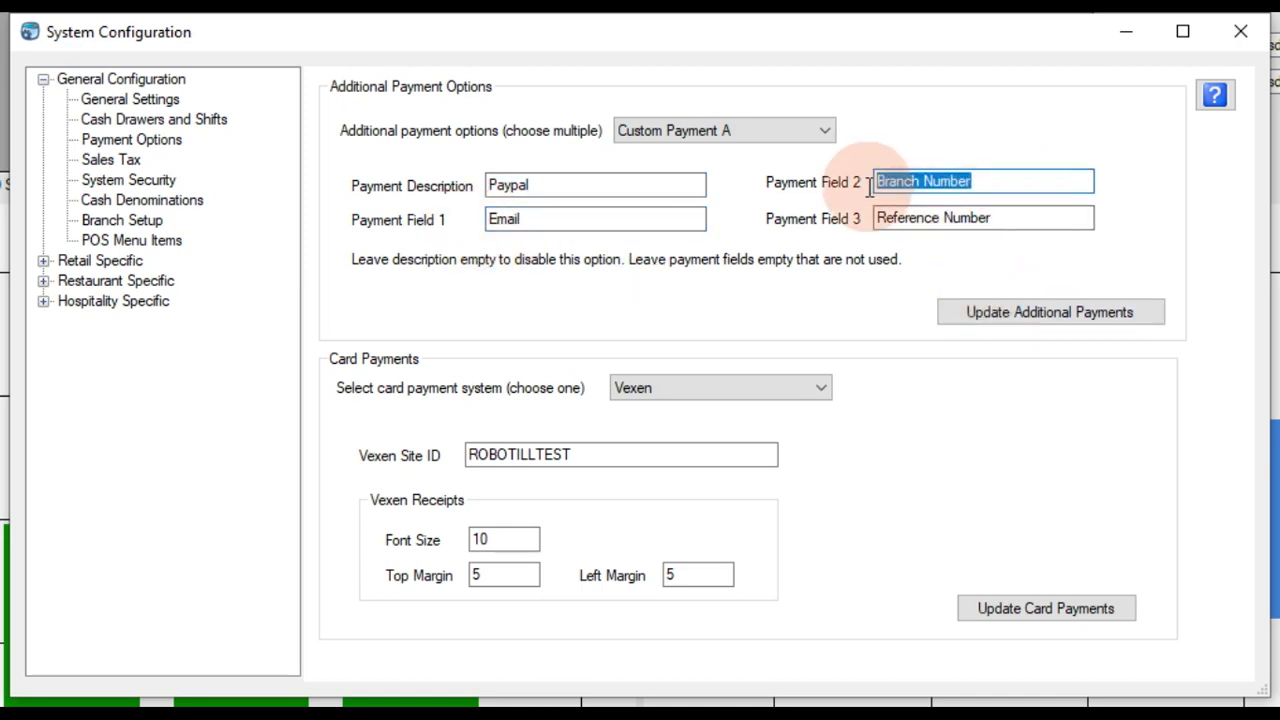
type("Ref")
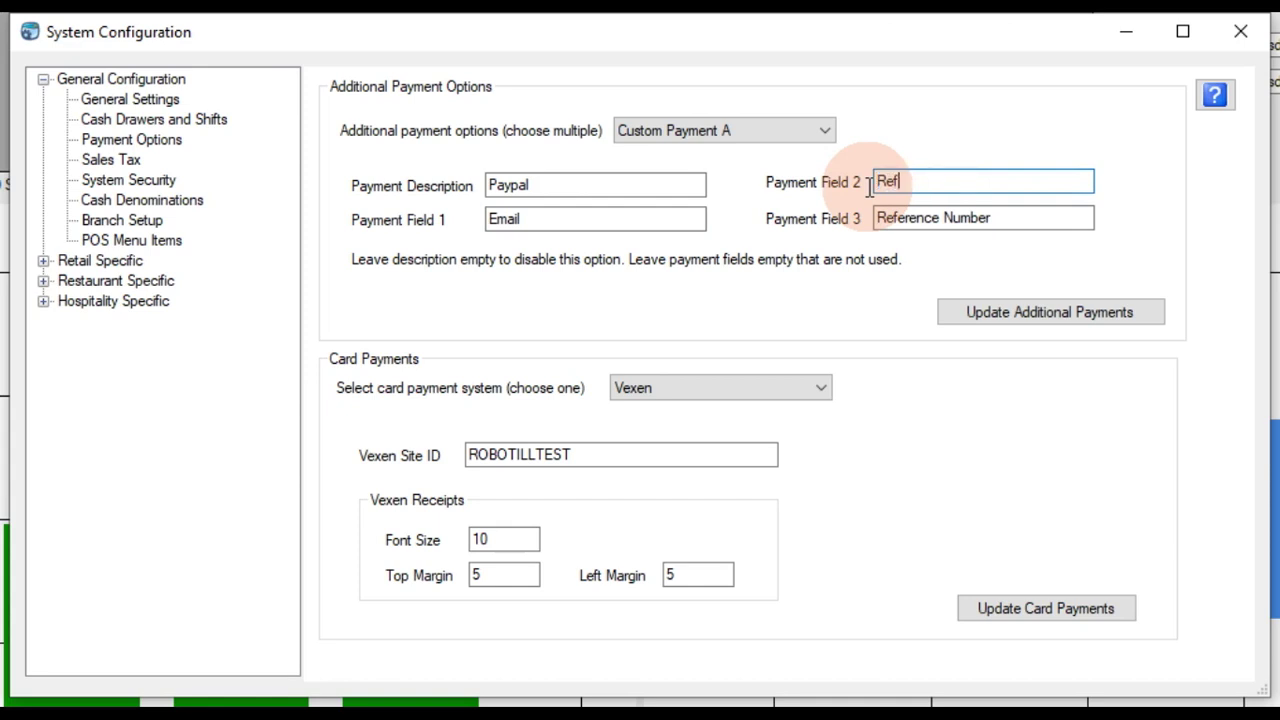
type("erence")
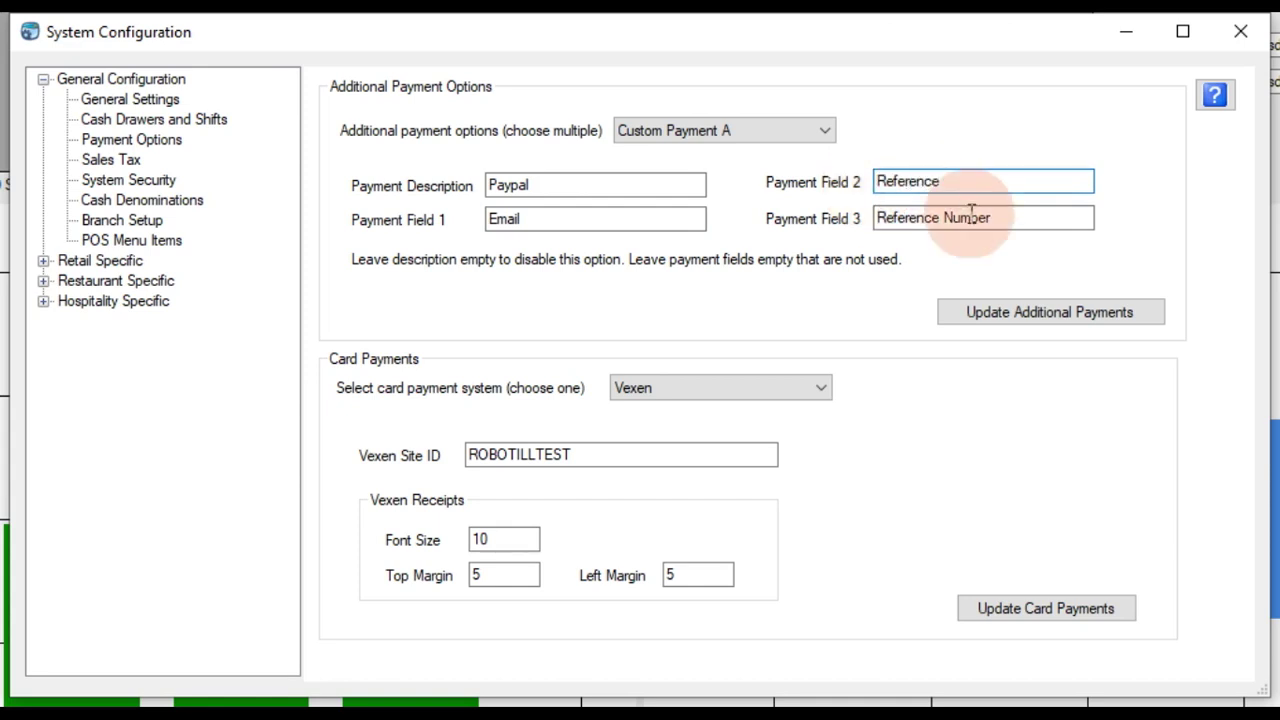
left_click(1021, 222)
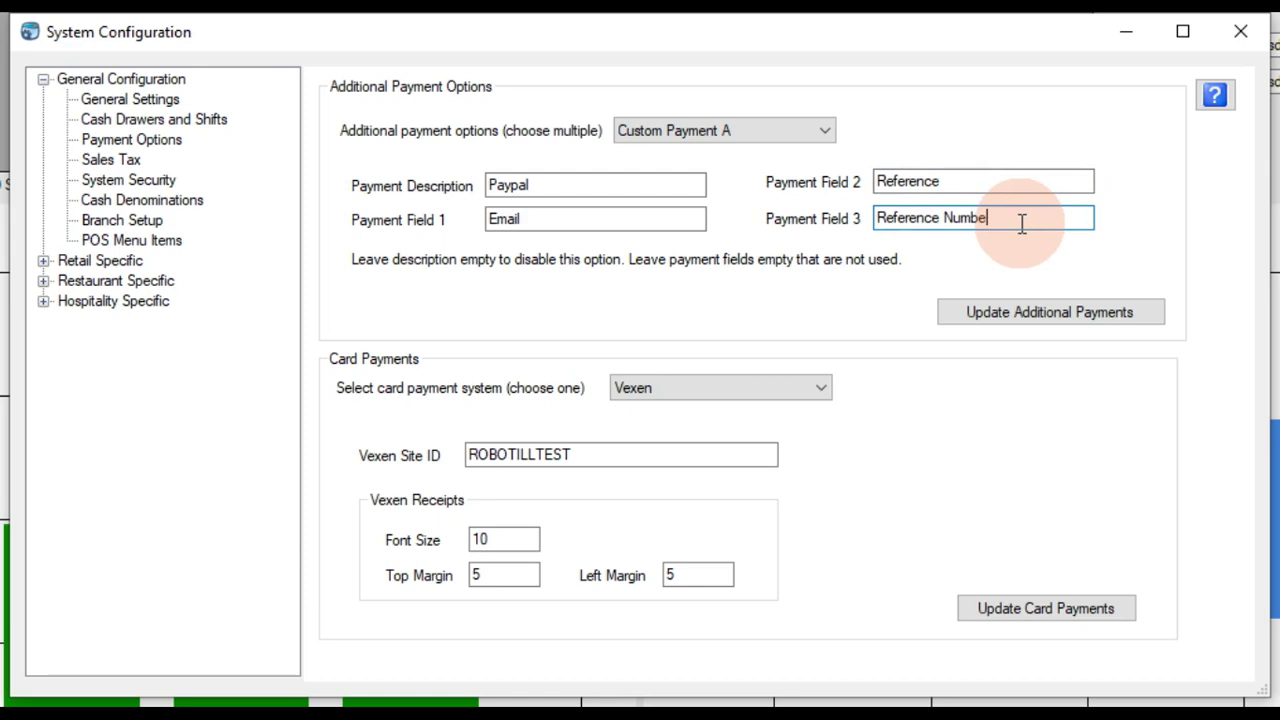
key("BackSpace")
key("BackSpace")
key("BackSpace")
key("BackSpace")
key("BackSpace")
key("BackSpace")
key("BackSpace")
key("BackSpace")
key("BackSpace")
key("BackSpace")
key("BackSpace")
key("BackSpace")
key("BackSpace")
key("BackSpace")
key("BackSpace")
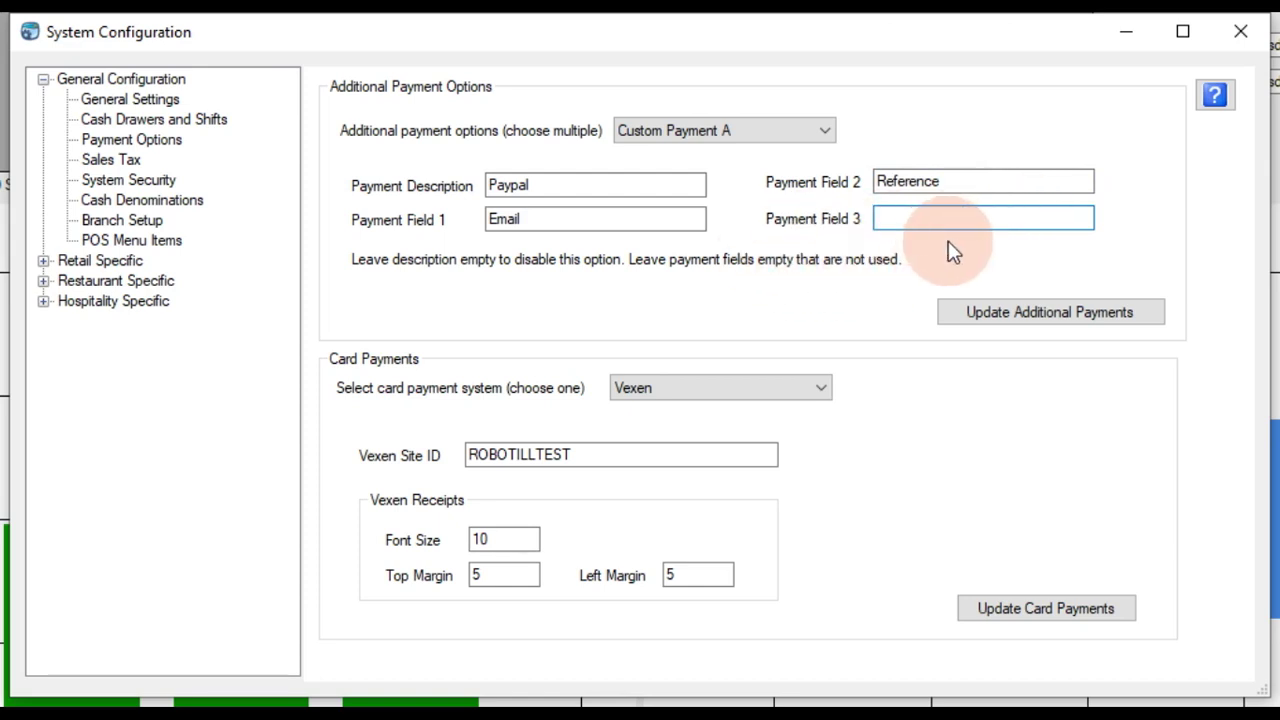
Step: Save the Paypal settings and select Custom Payment B
left_click(1018, 309)
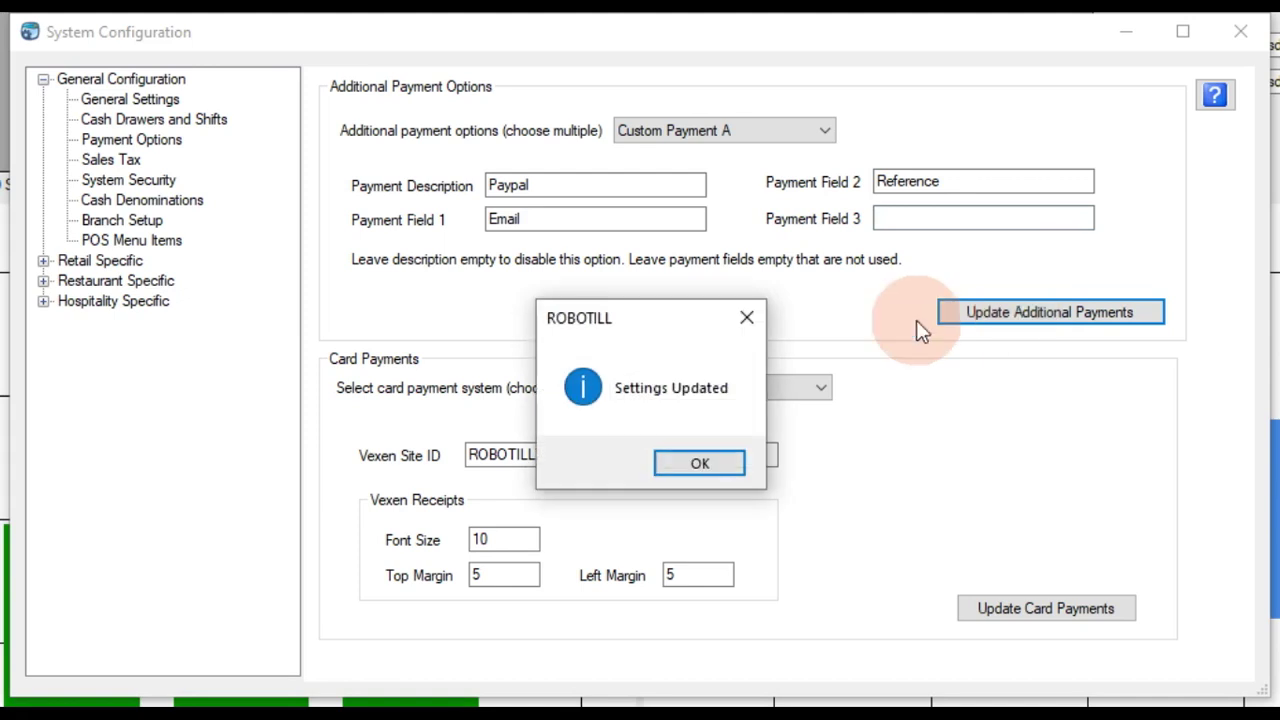
left_click(696, 463)
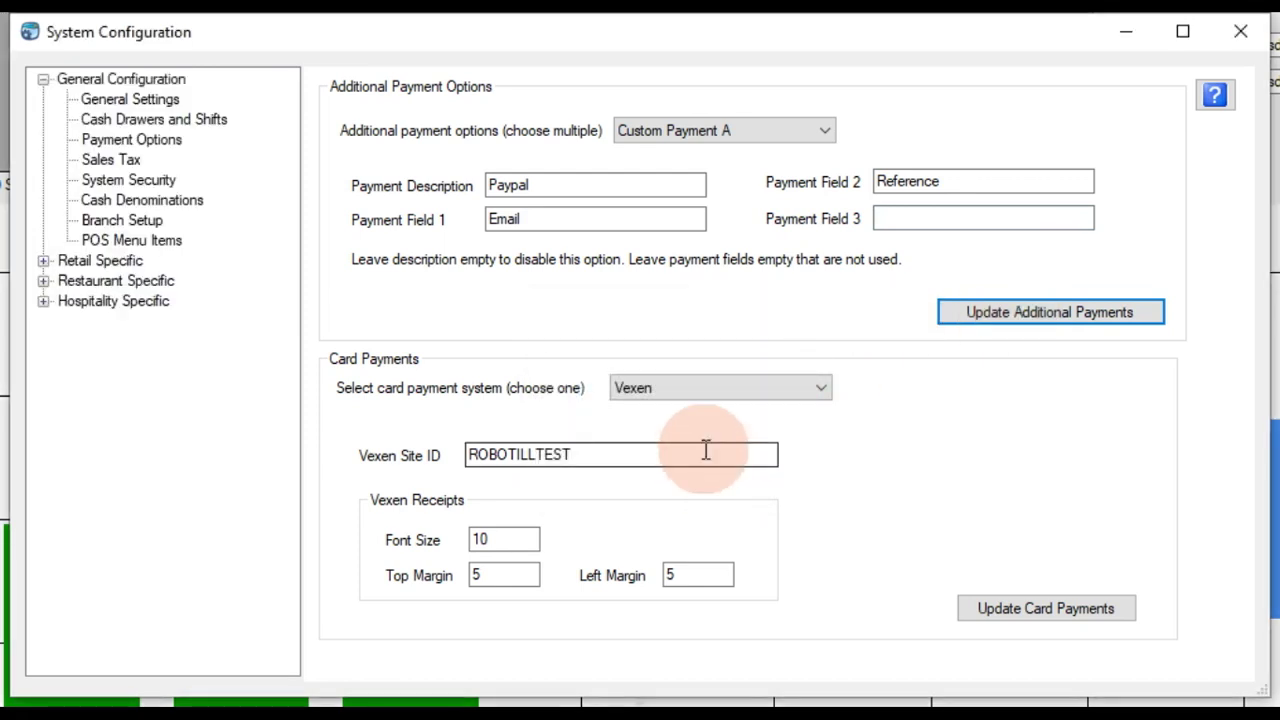
left_click(798, 138)
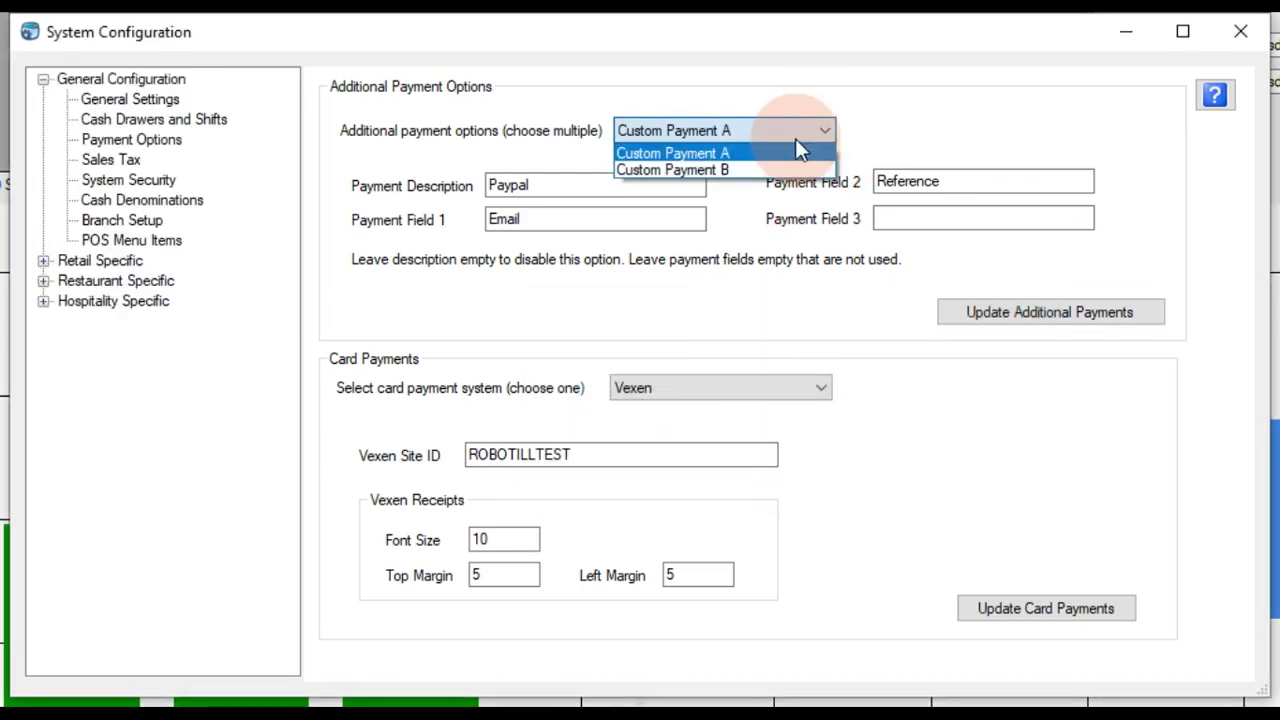
left_click(742, 168)
Step: Describe Custom Payment B as EFT with a Reference Number field and save it
left_click(534, 183)
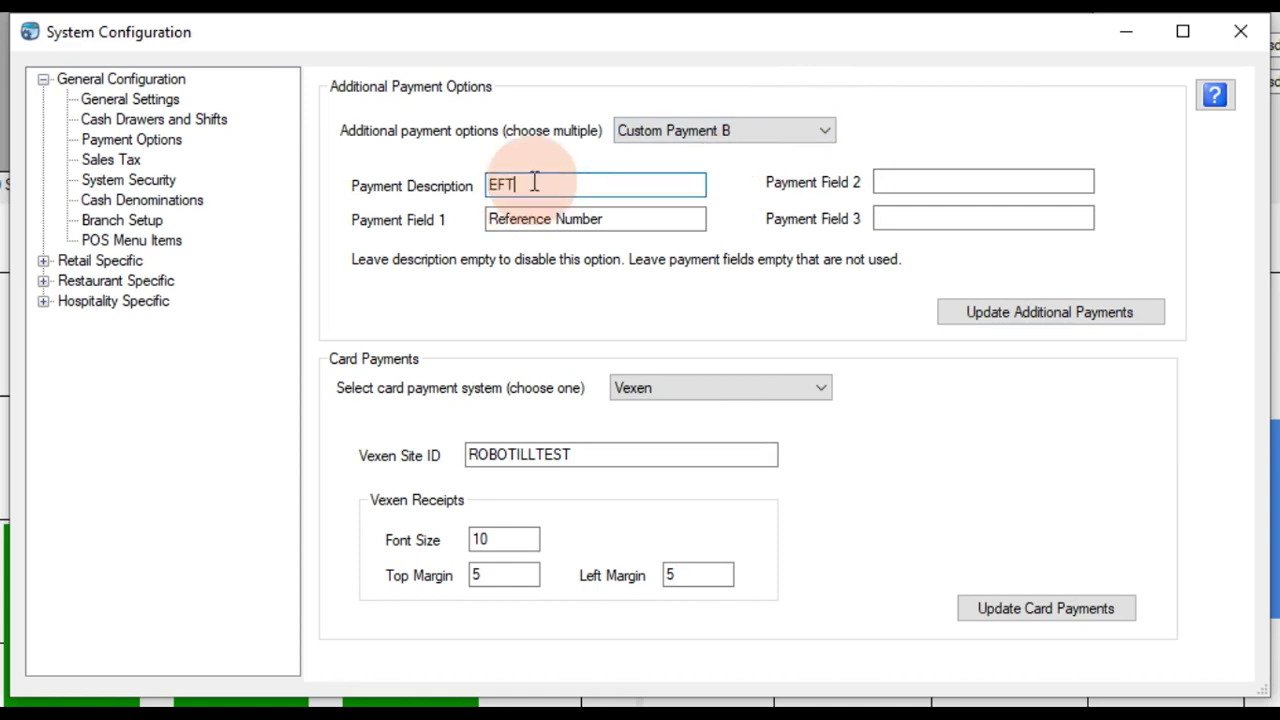
type("EFT")
left_click(645, 219)
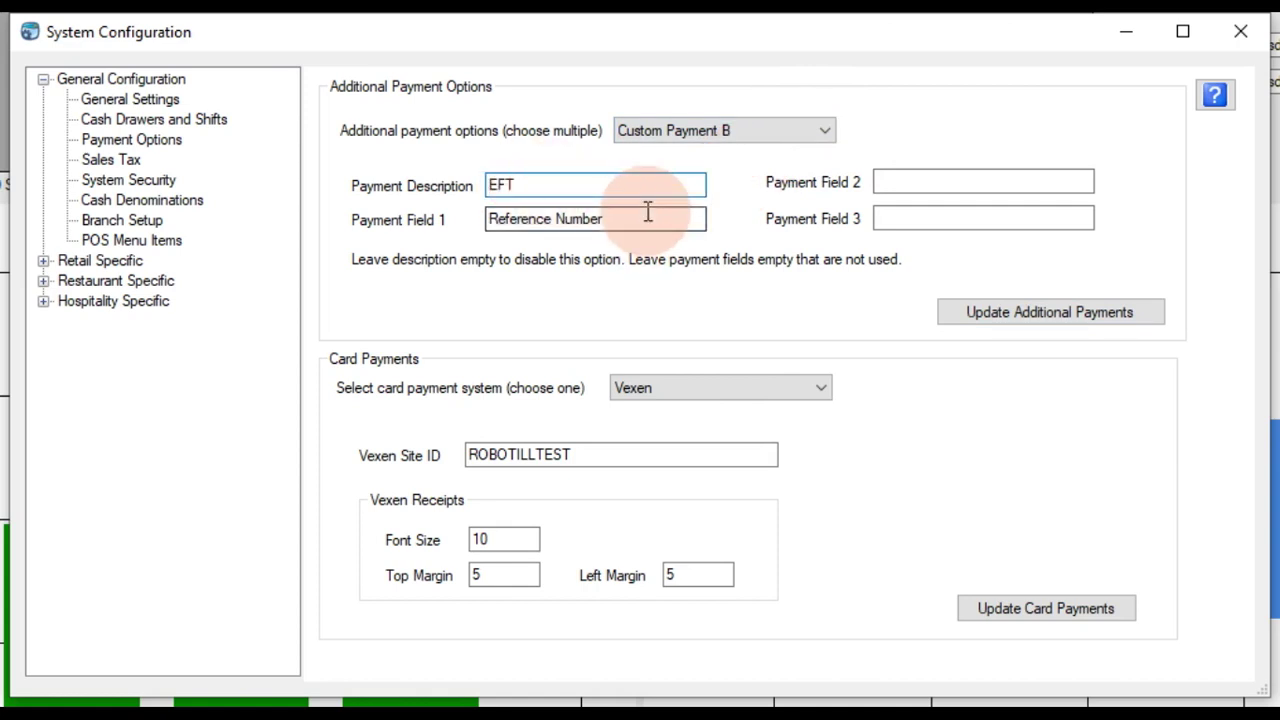
left_click(917, 180)
left_click(917, 219)
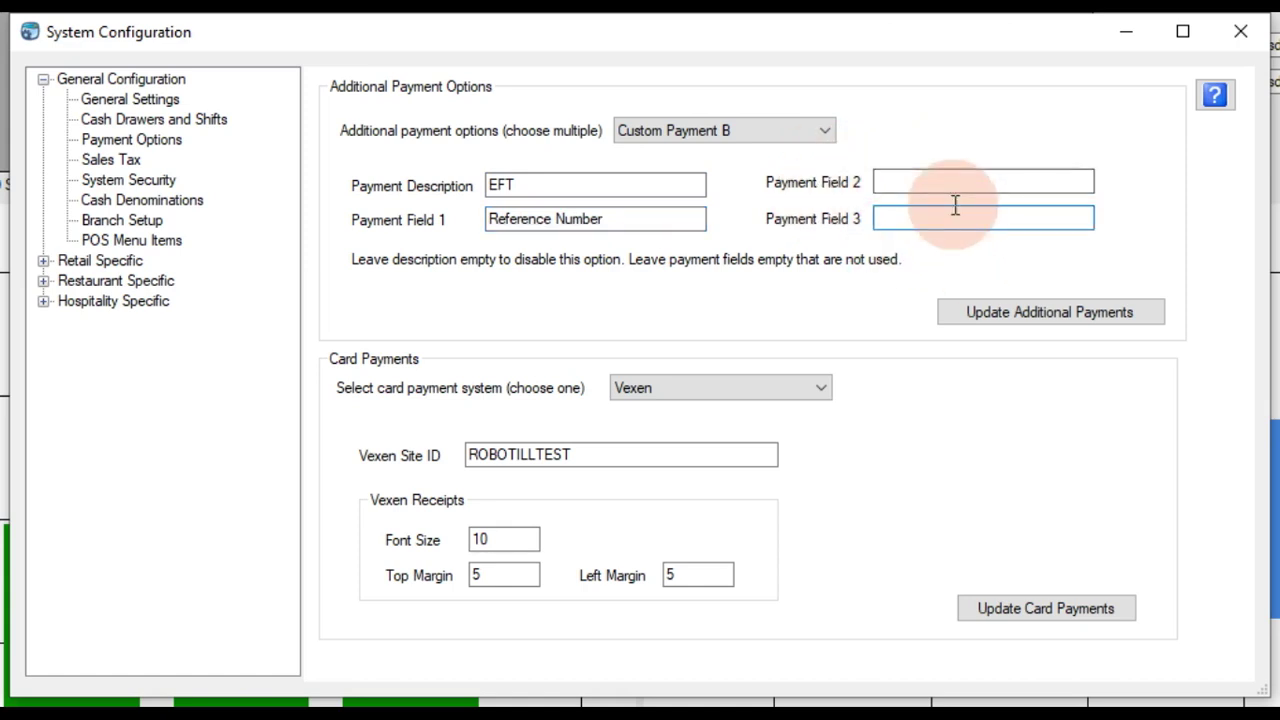
left_click(994, 310)
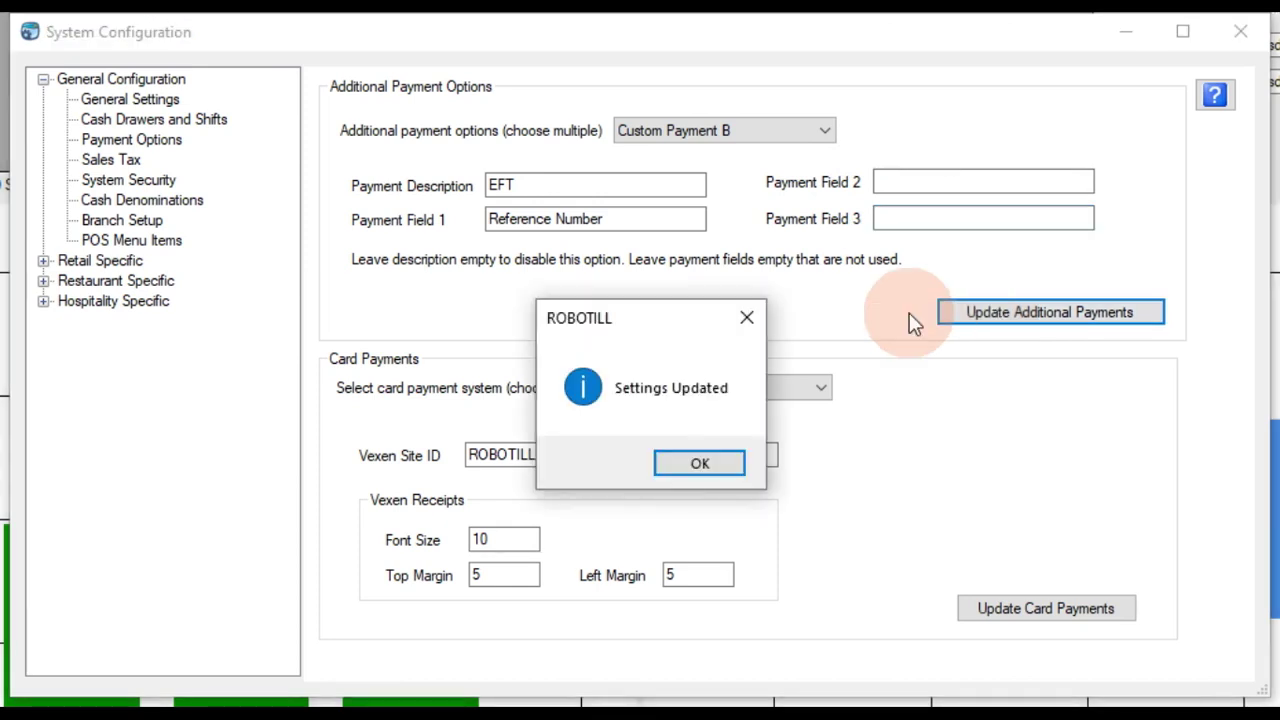
left_click(702, 465)
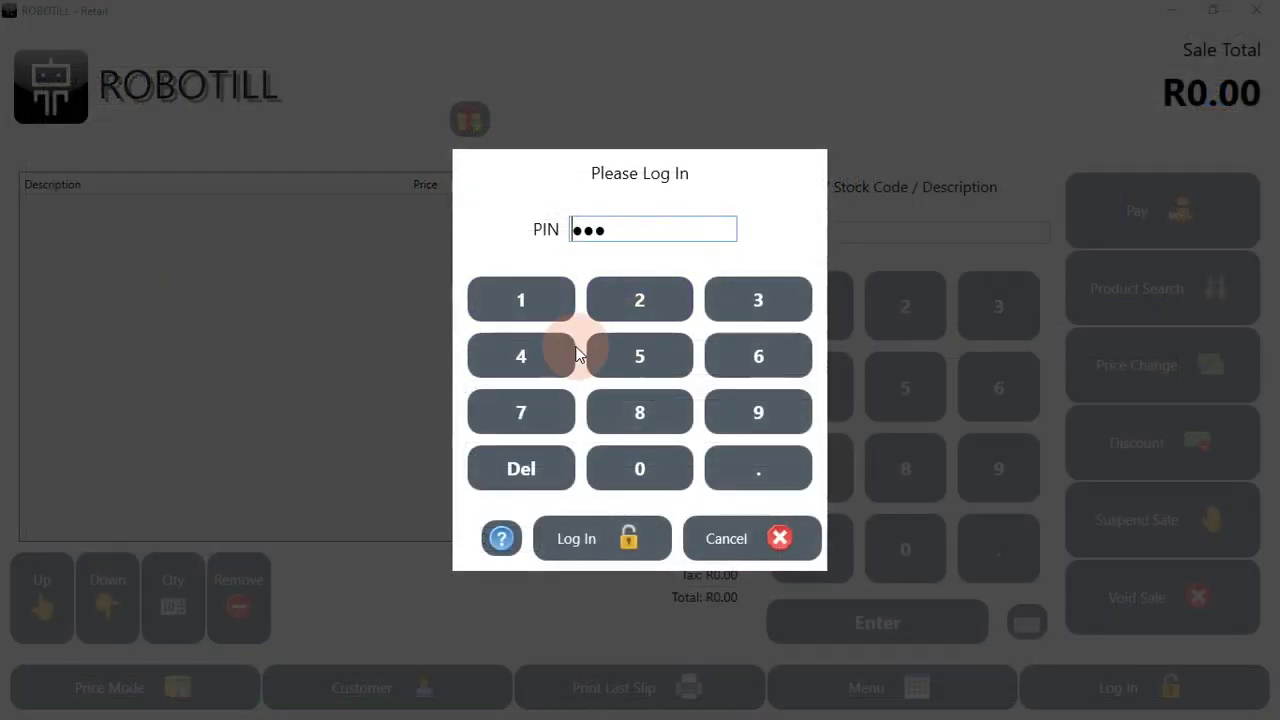
Step: Log in to the till with the PIN
left_click(574, 355)
left_click(620, 414)
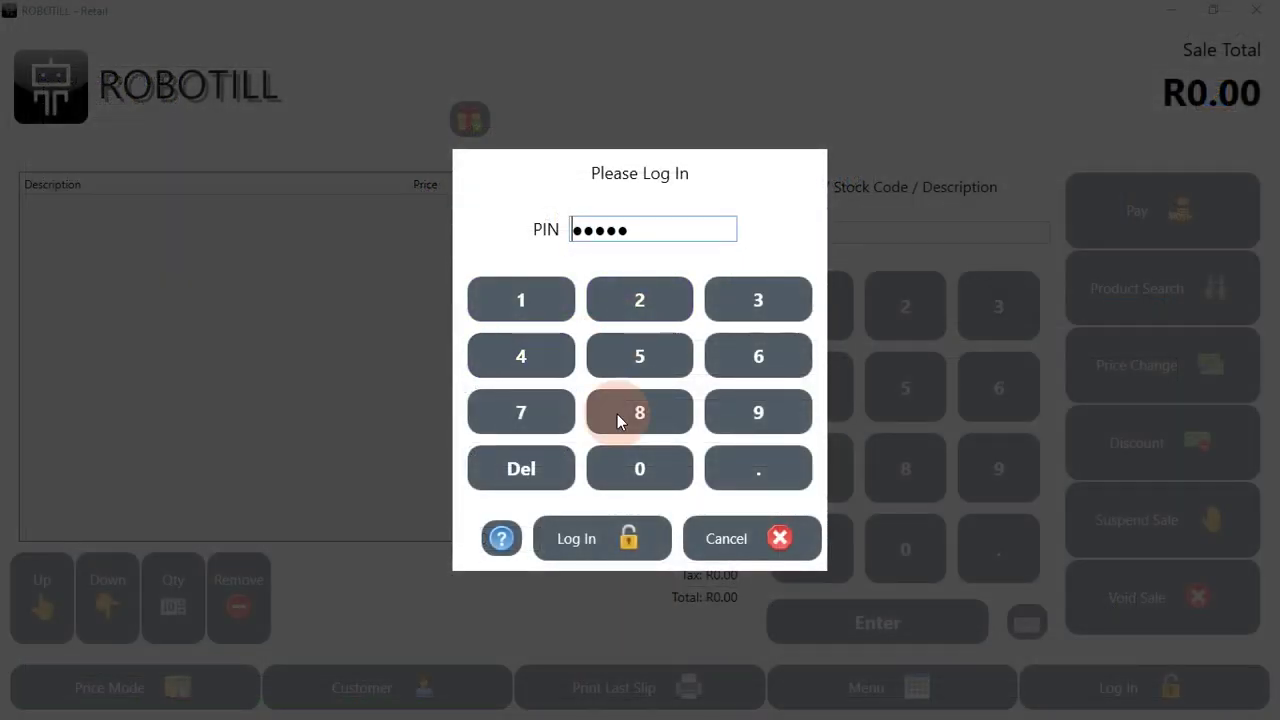
left_click(603, 540)
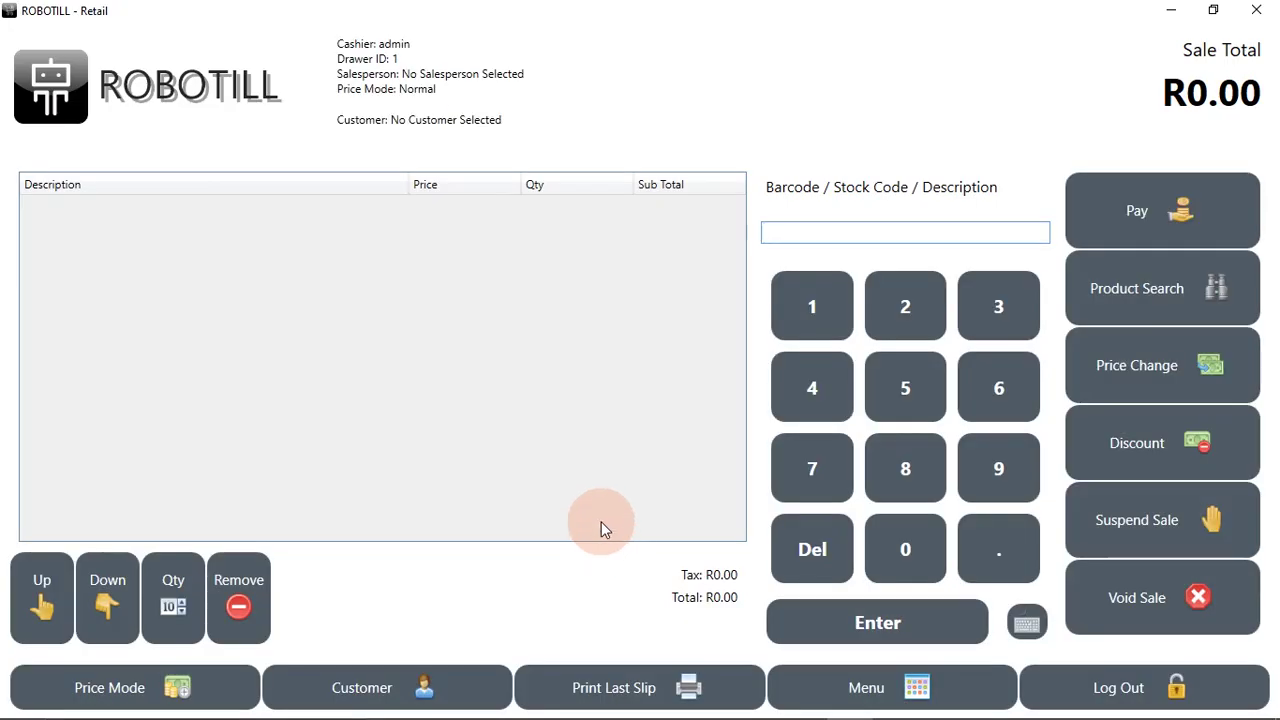
Step: Ring up a Laptop i5 for R9 800.00 and bring up Receive Payment
type("laptop")
key("Return")
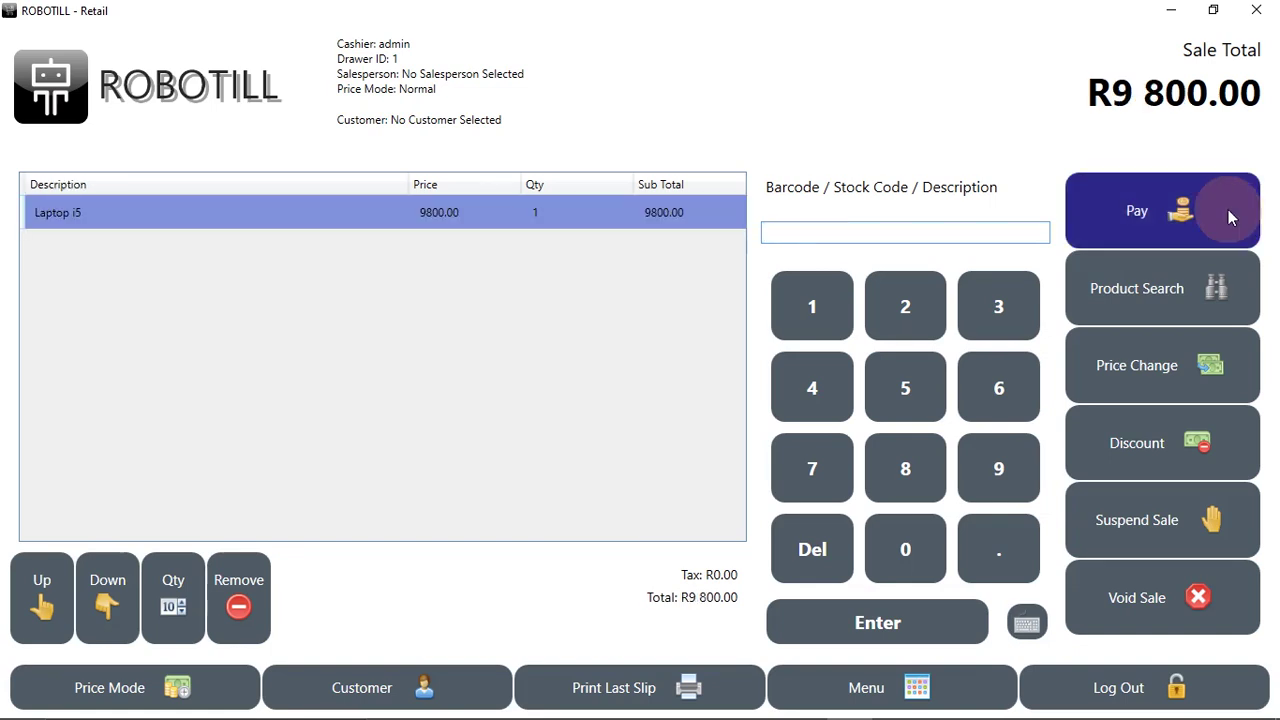
left_click(1230, 216)
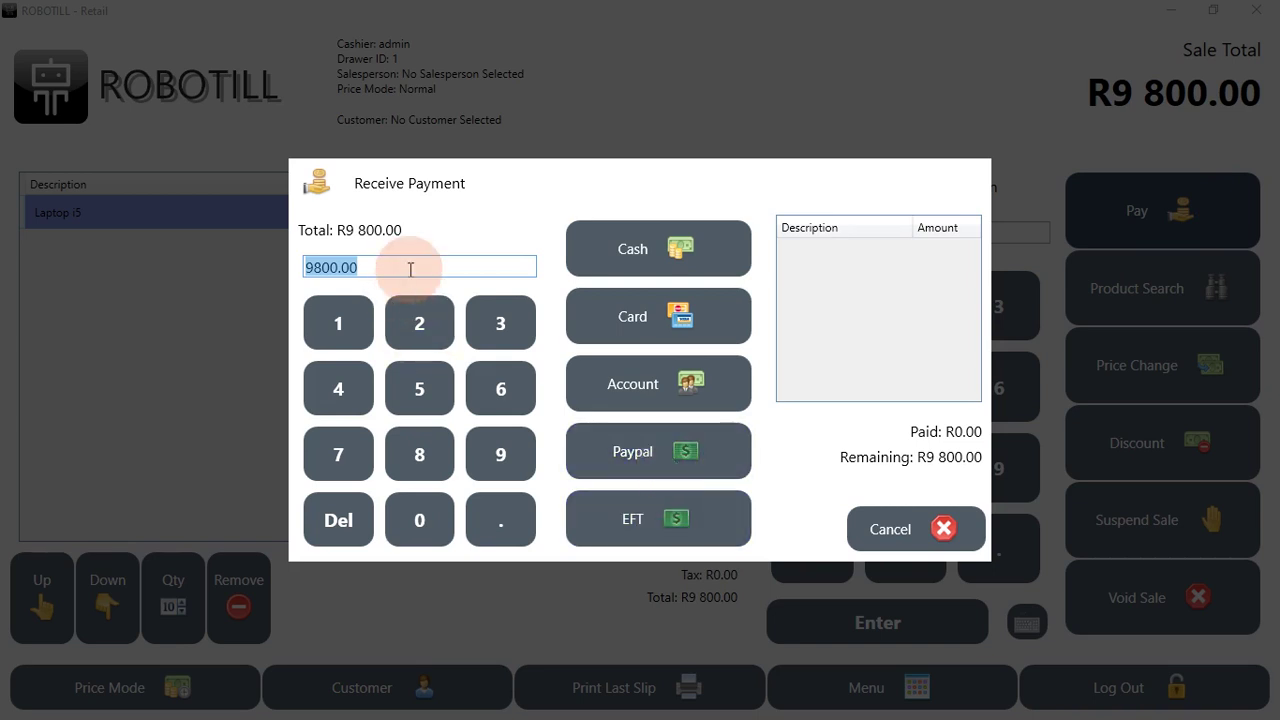
Step: Take R9 000 by Paypal with the customer's e-mail and a reference, leaving R800.00
type("9")
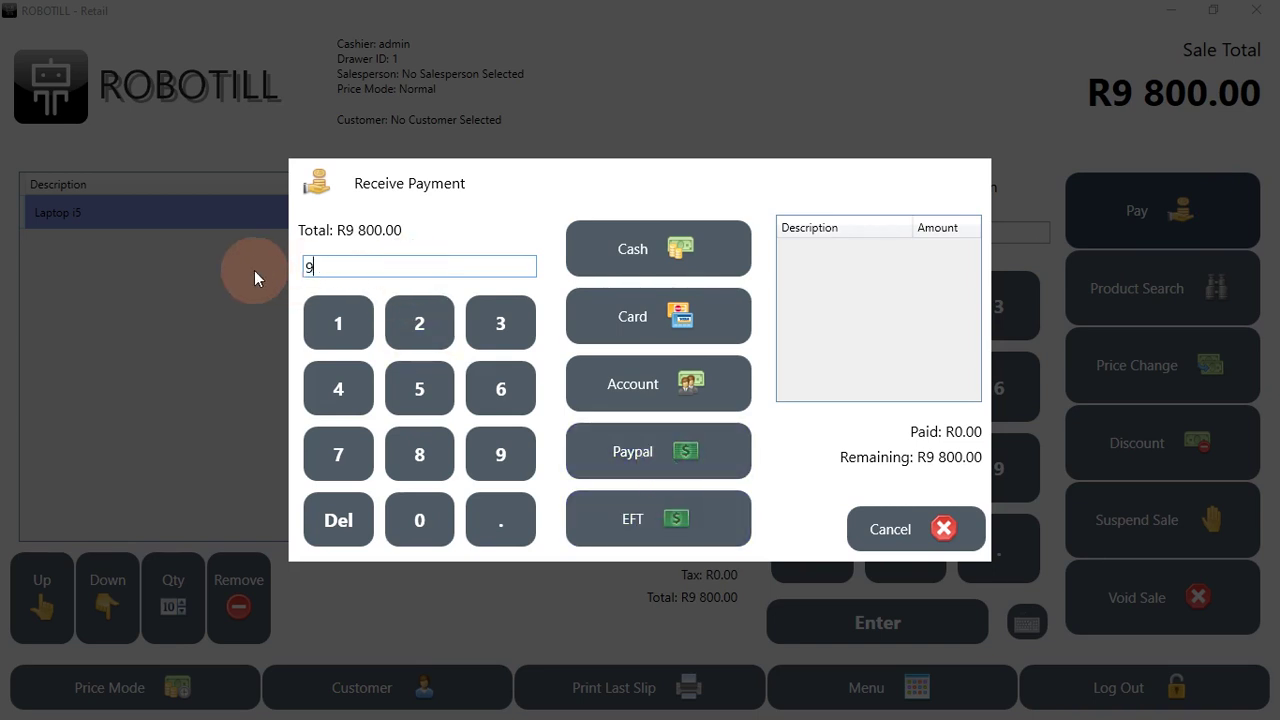
type("000")
left_click(640, 450)
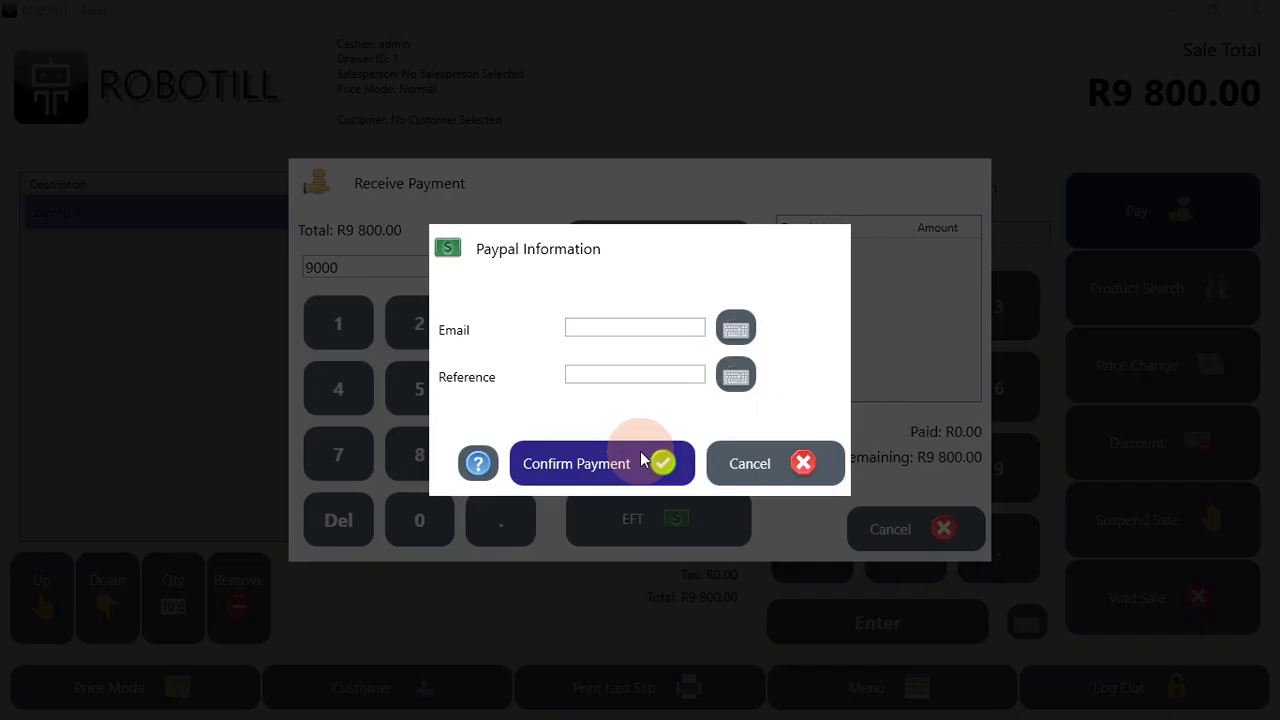
left_click(652, 330)
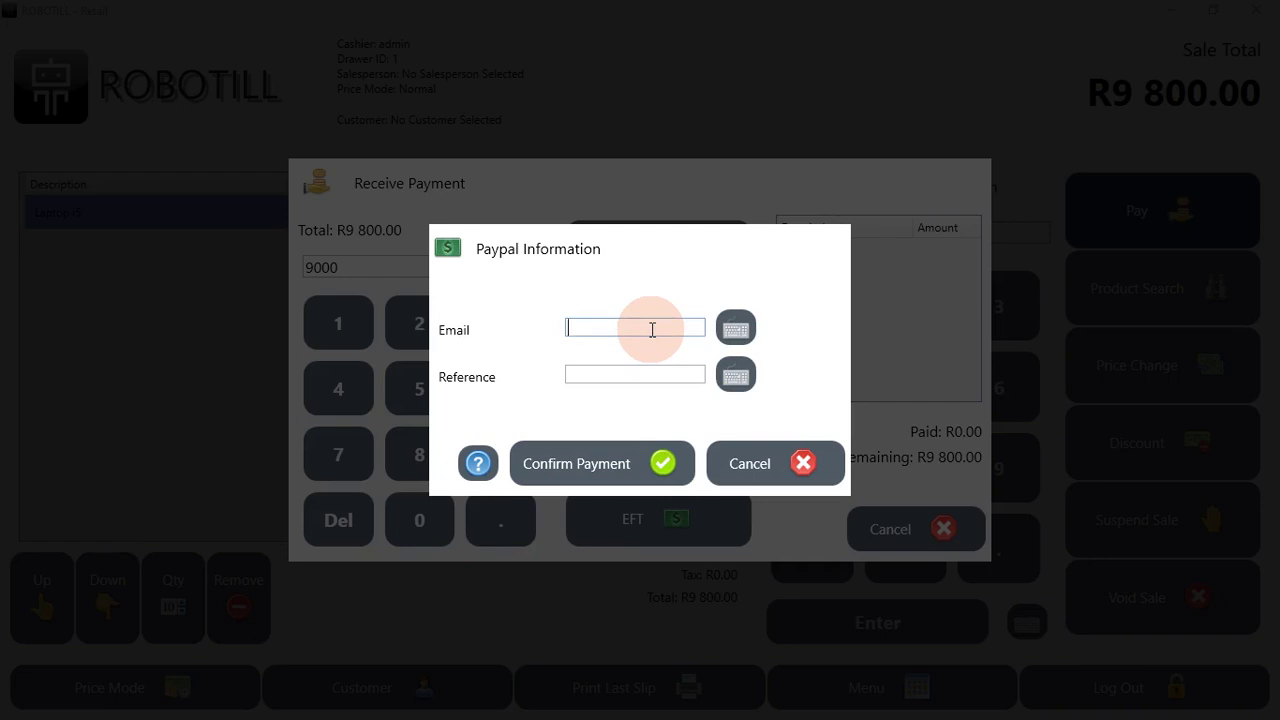
type("emia")
type("name@email.com")
key("Tab")
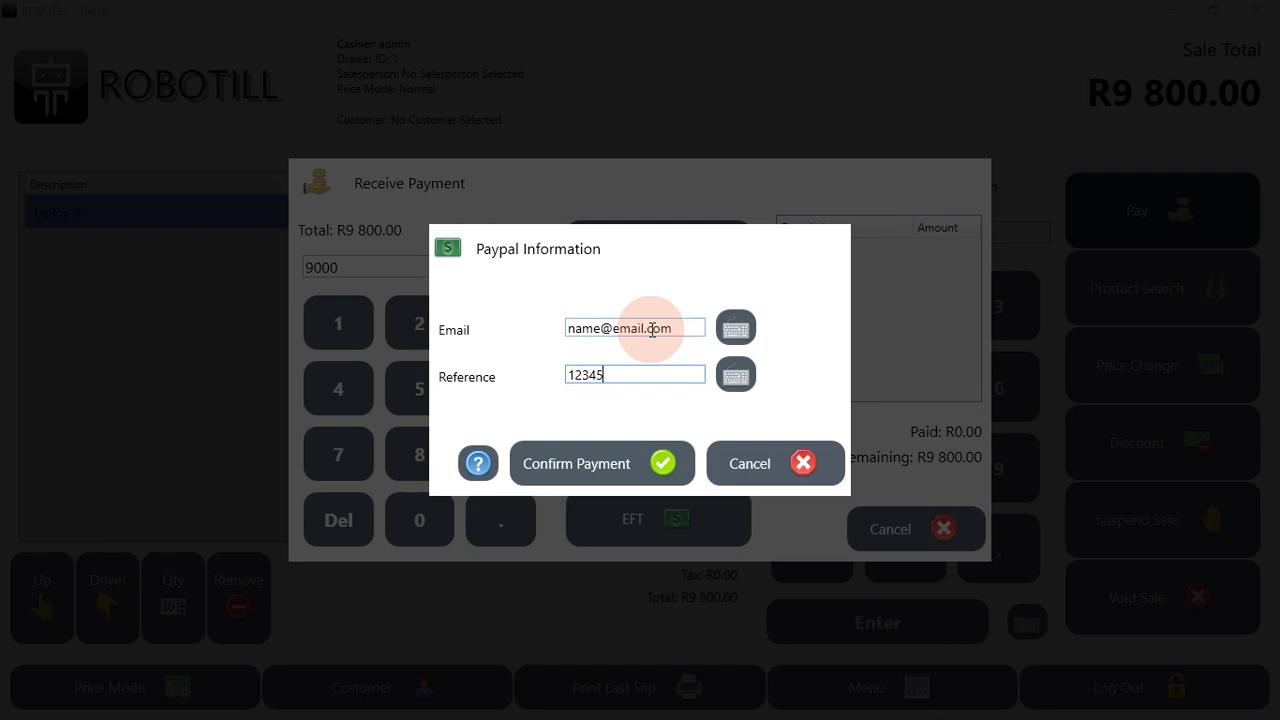
left_click(636, 462)
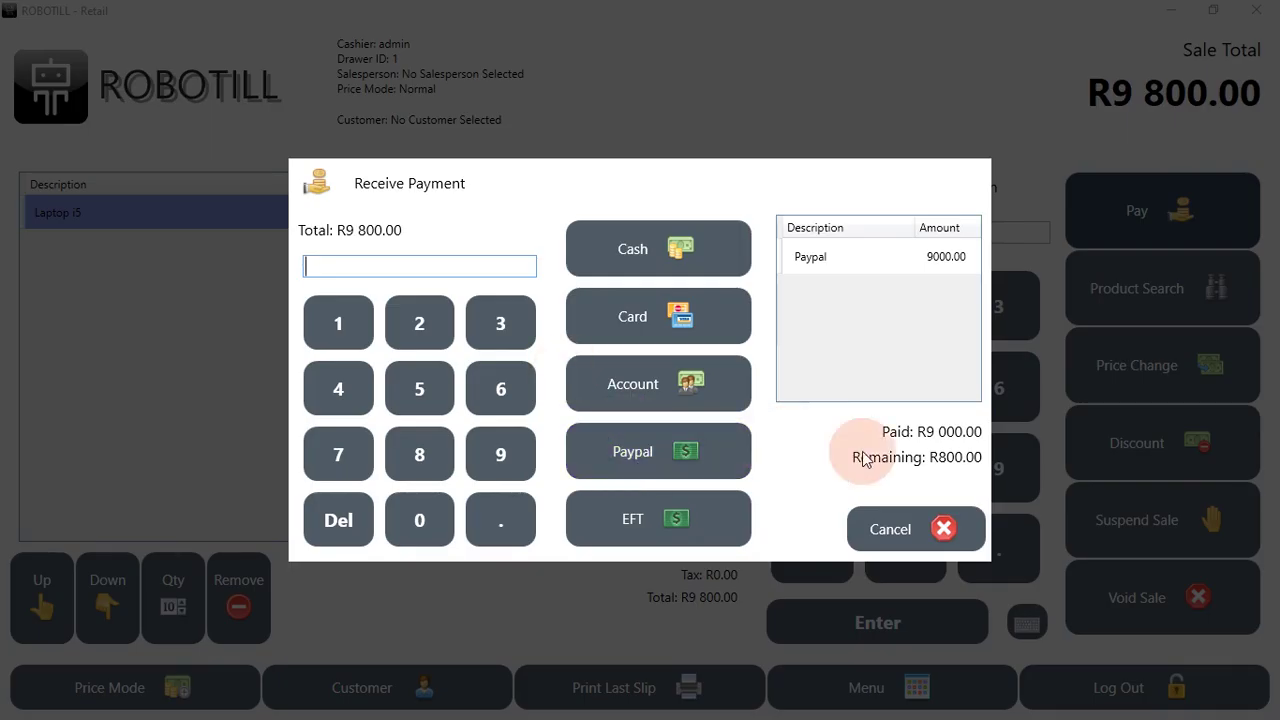
Step: Settle the remaining R800 by EFT with a reference number, completing the sale
left_click(371, 268)
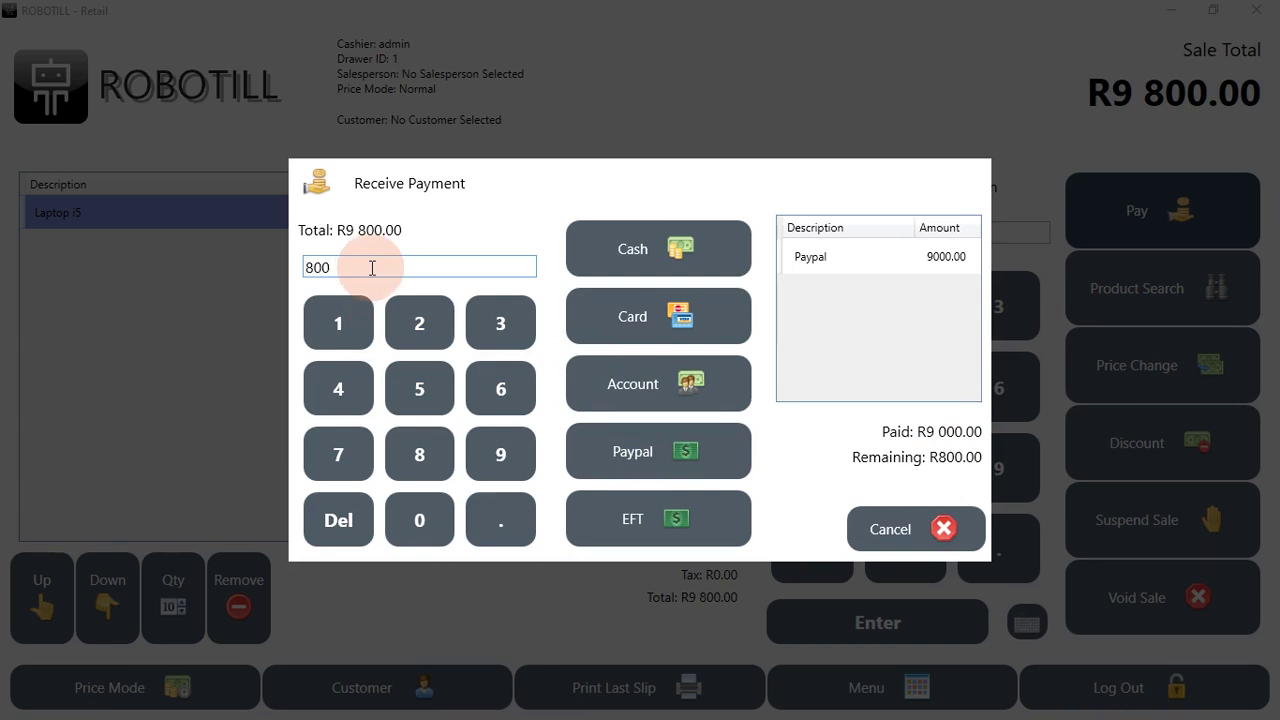
left_click(599, 520)
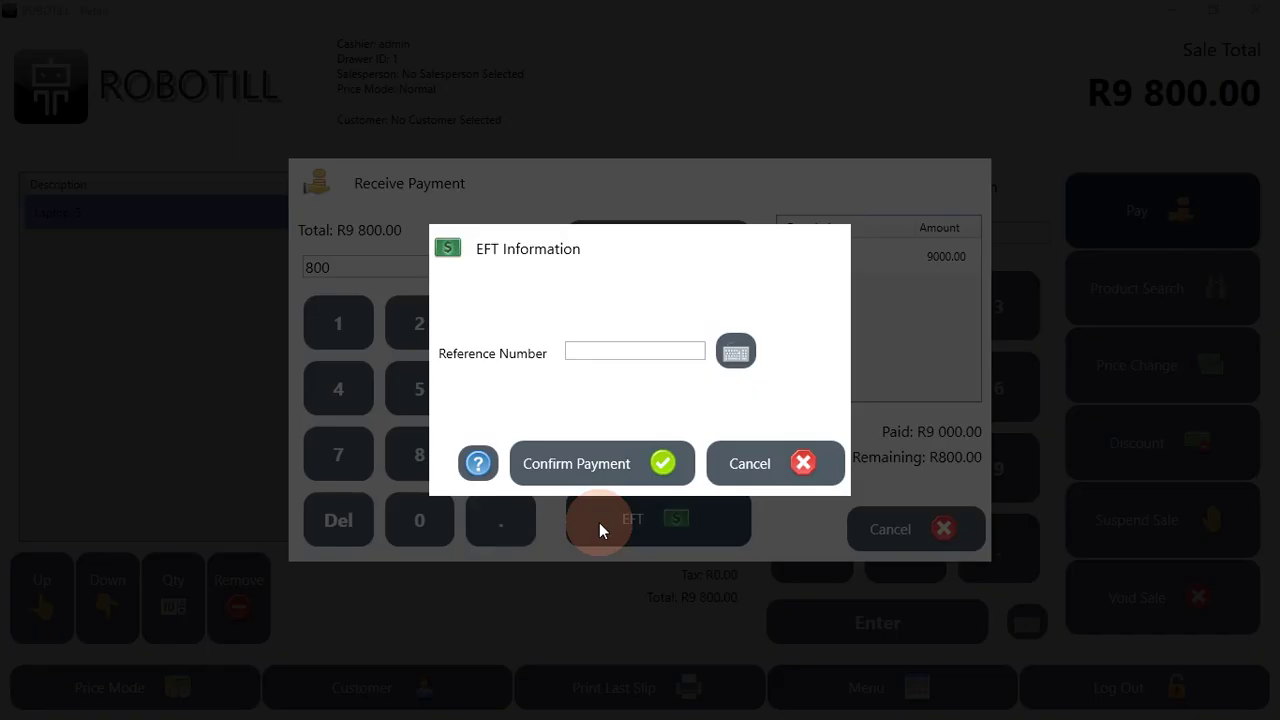
left_click(641, 352)
type("4545454")
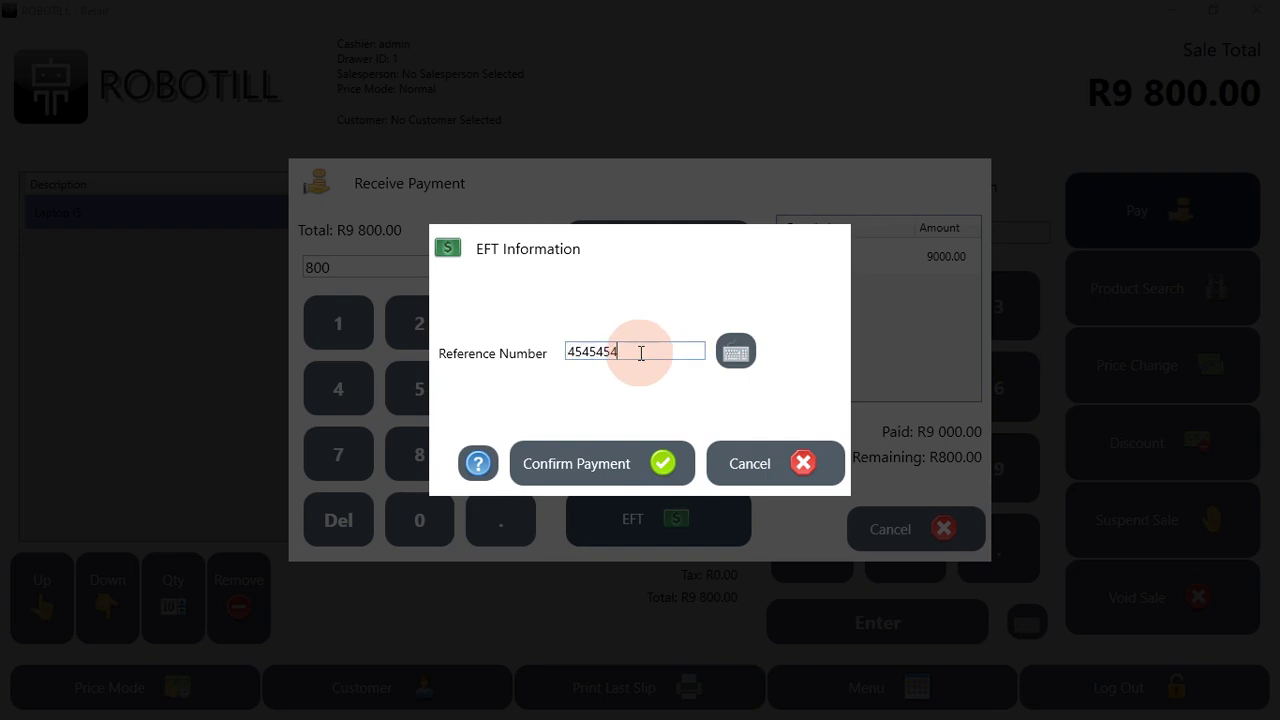
left_click(593, 472)
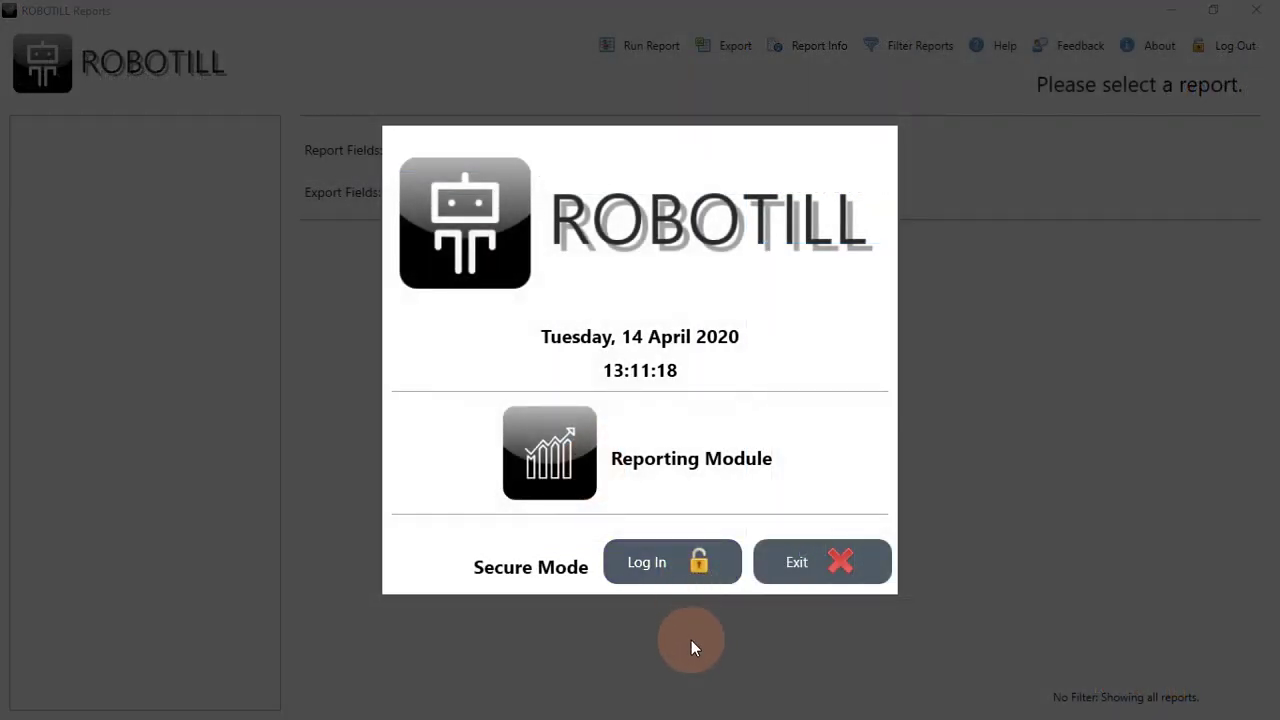
Step: Log in to ROBOTILL Reports as admin with the PIN
left_click(705, 562)
left_click(528, 297)
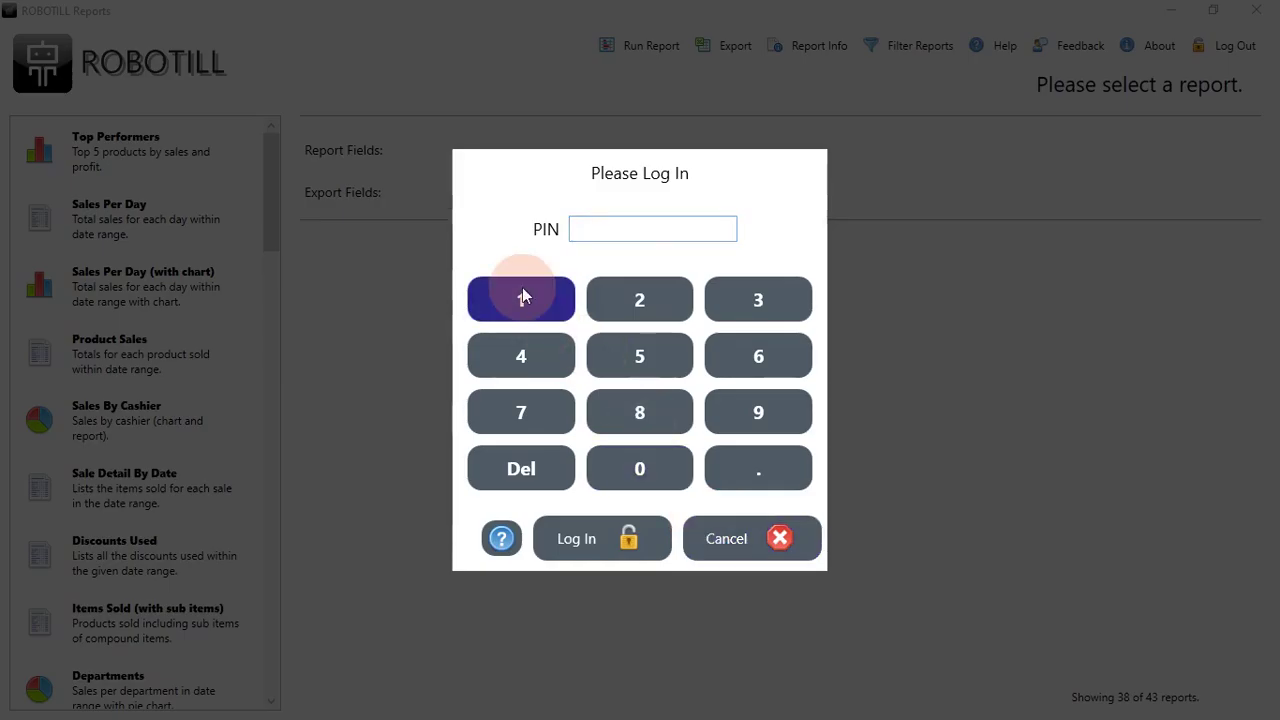
left_click(640, 297)
left_click(645, 297)
left_click(539, 355)
left_click(640, 412)
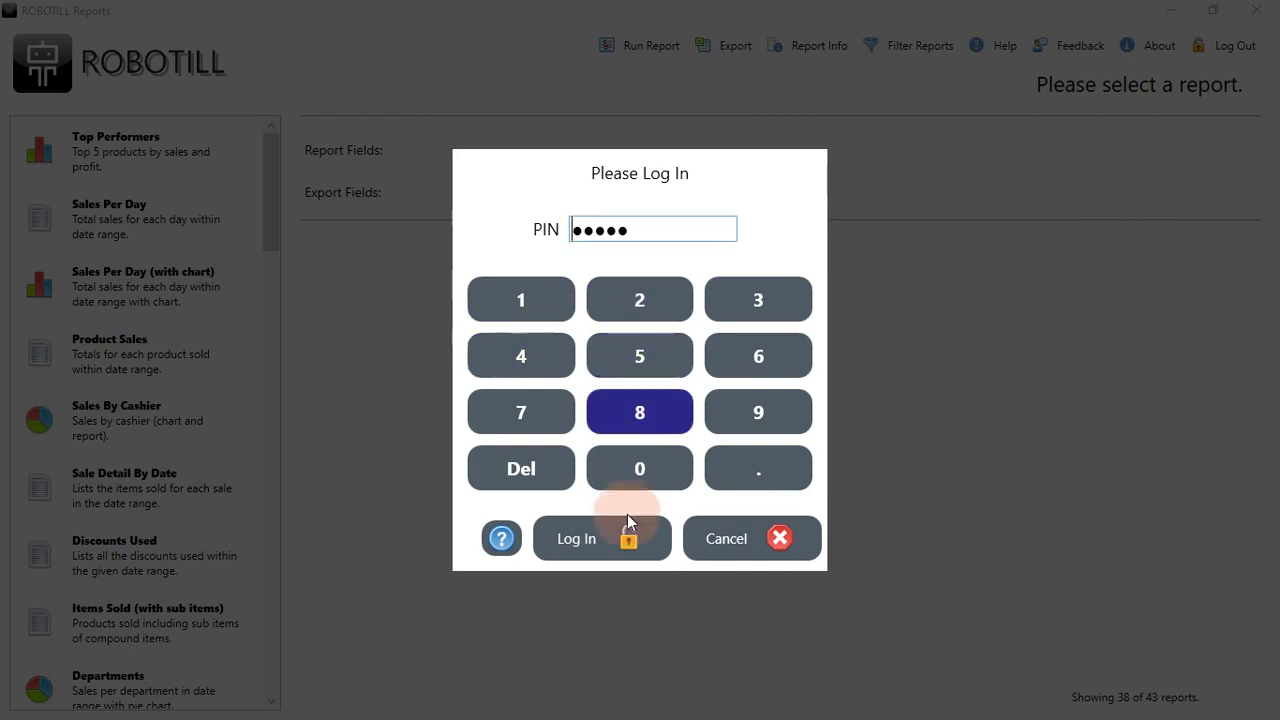
left_click(620, 535)
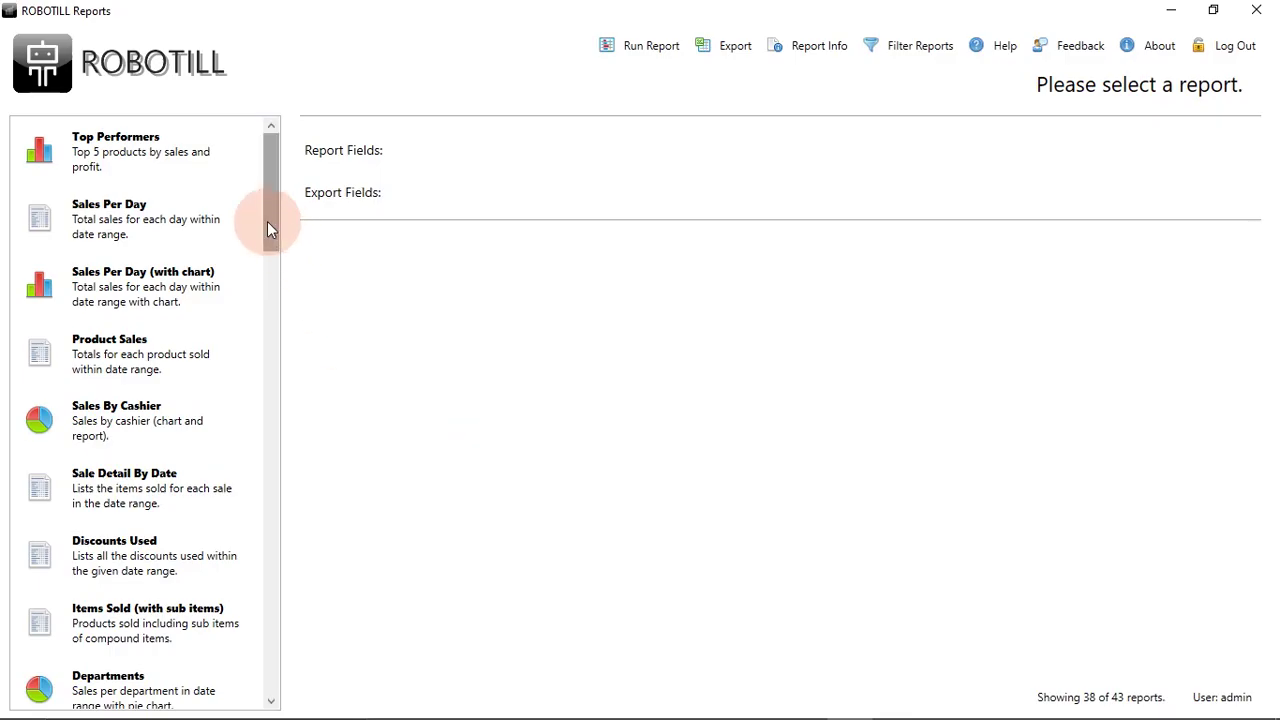
Step: Check the EFT Payments report exists, then open Paypal Payments for 2020/03/14 to 2020/04/14
left_click_drag(267, 223, 296, 521)
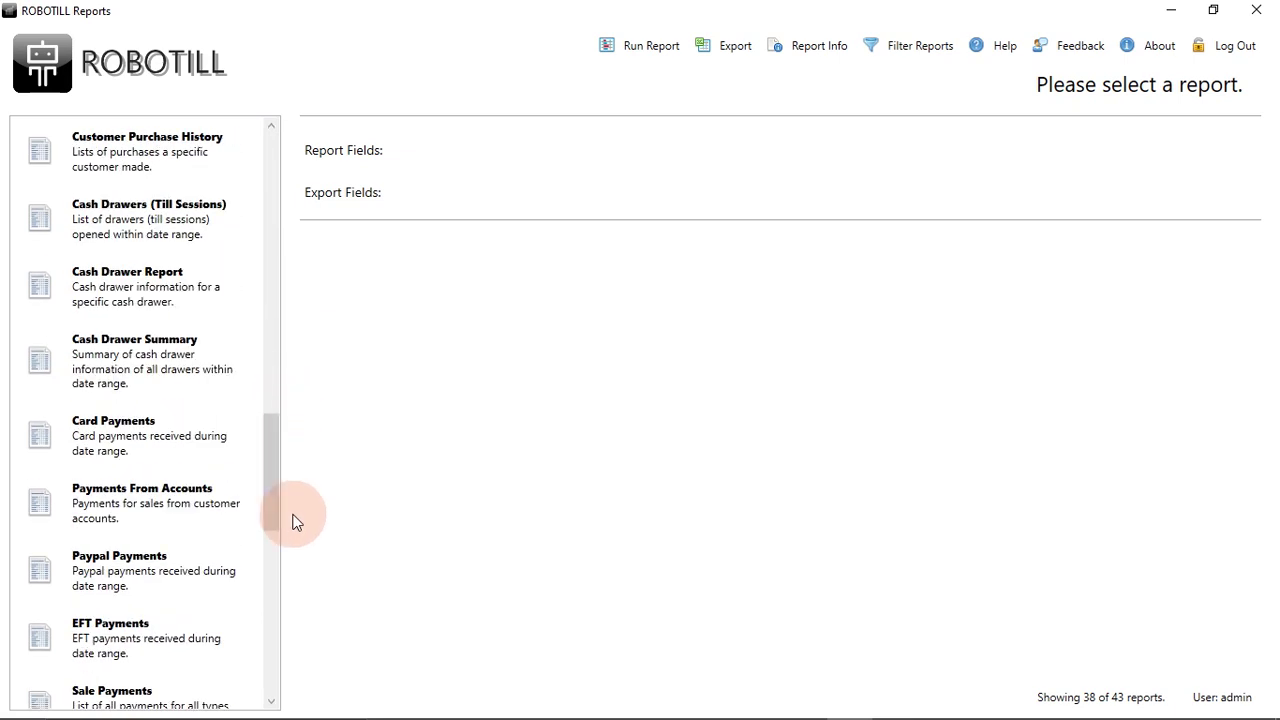
left_click(191, 582)
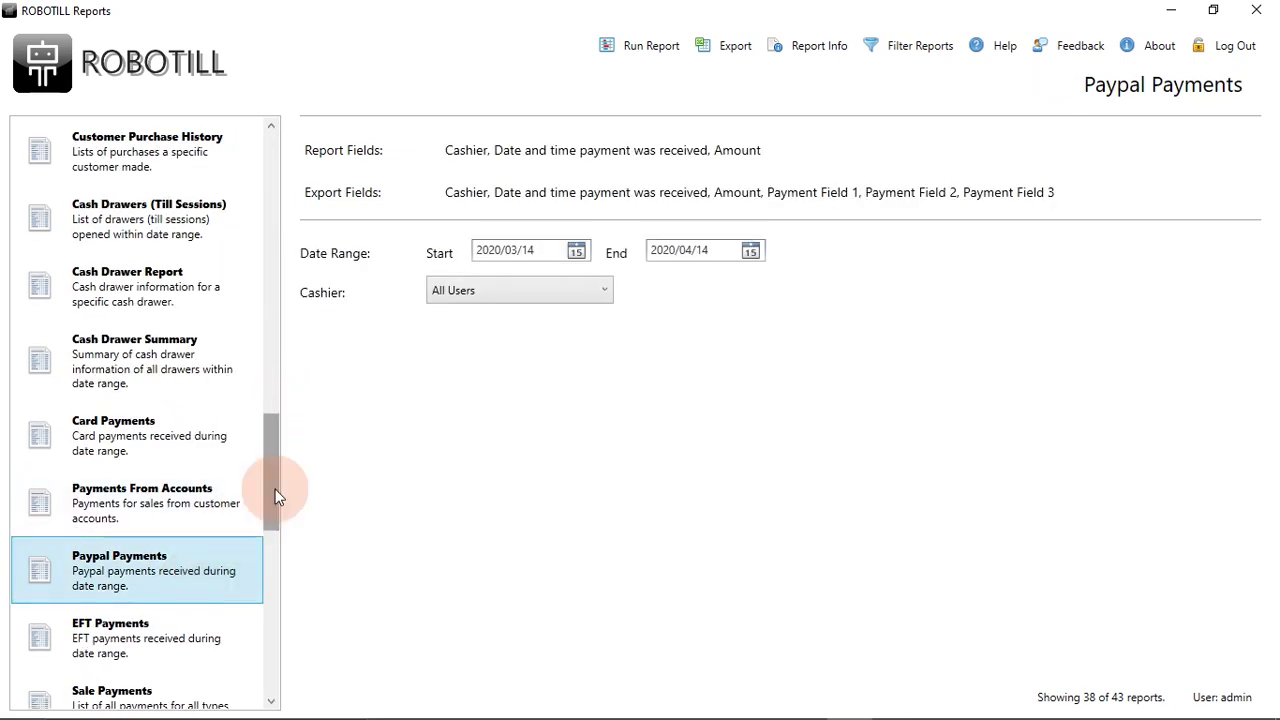
left_click_drag(274, 472, 280, 528)
left_click(118, 425)
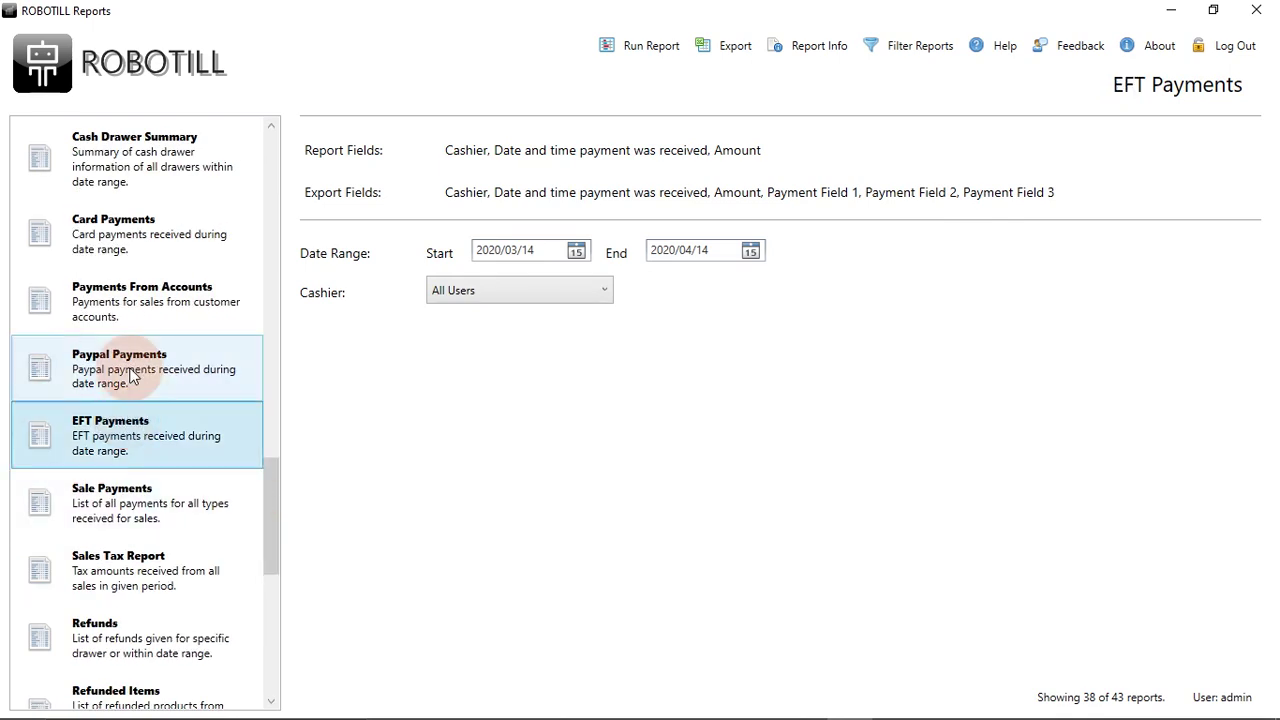
left_click(131, 375)
left_click(142, 424)
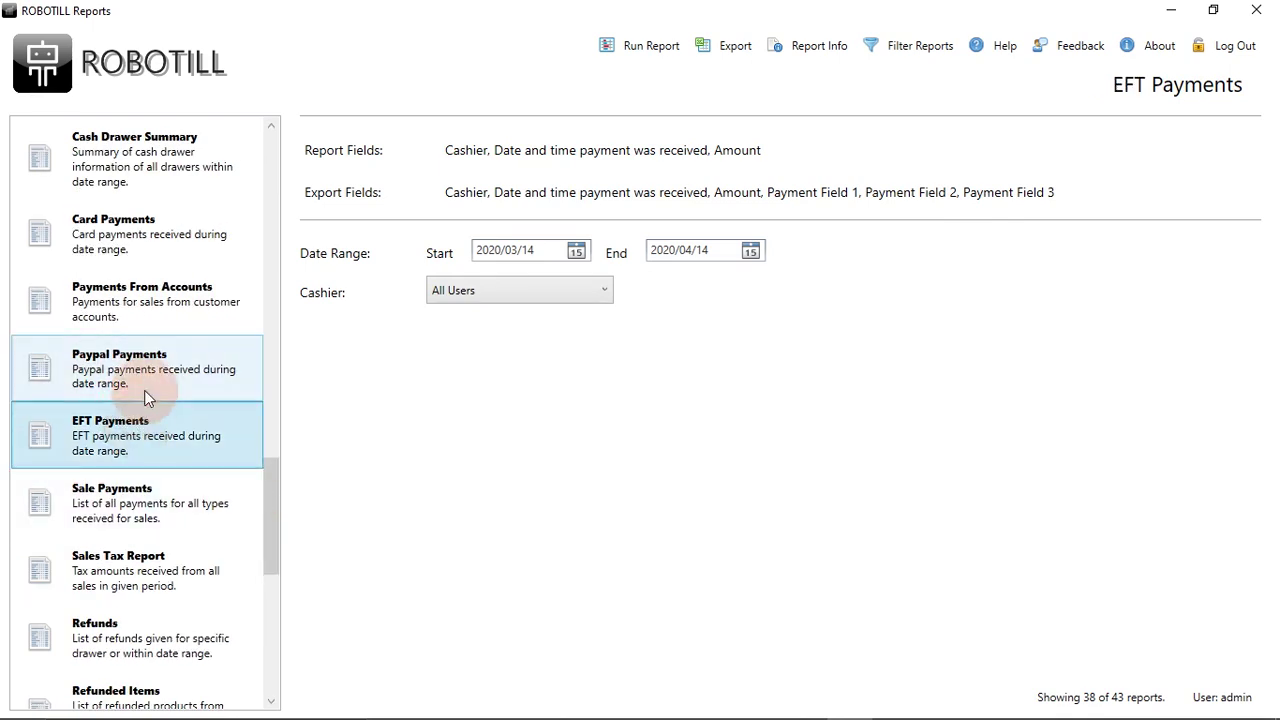
left_click(144, 390)
left_click(1070, 205)
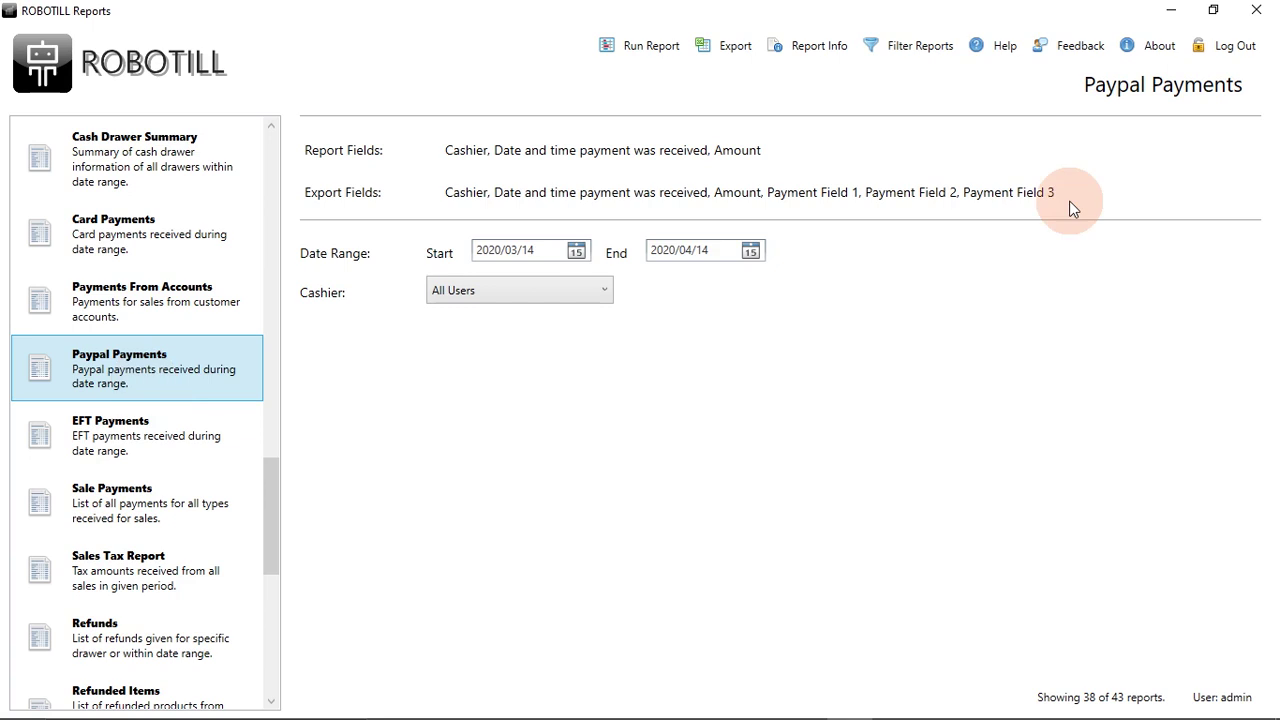